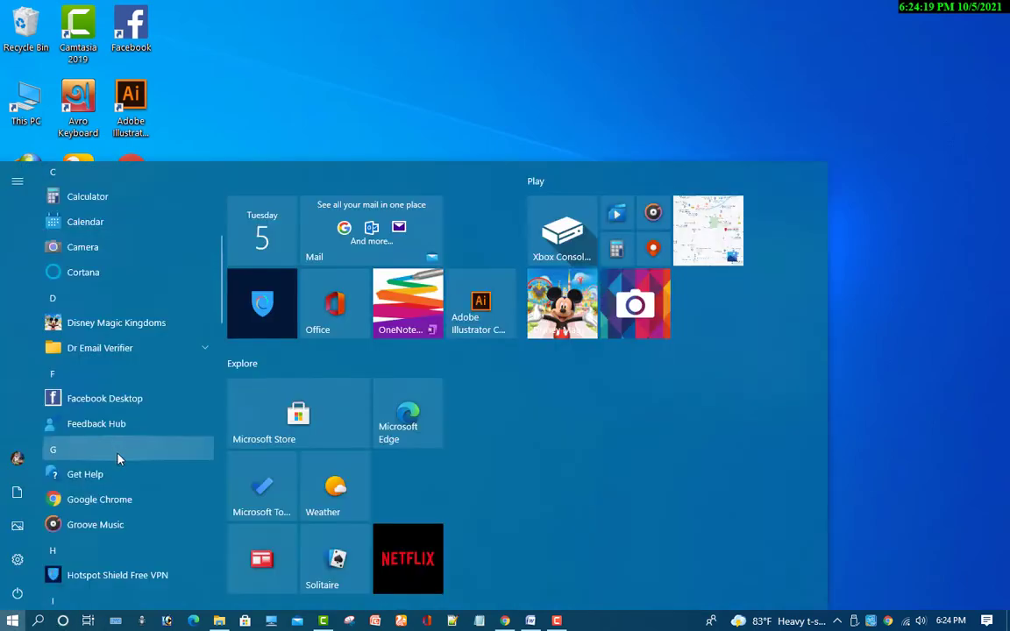
Scroll the Start menu app list down to reach Microsoft Word.
scroll(119, 458, "down", 3)
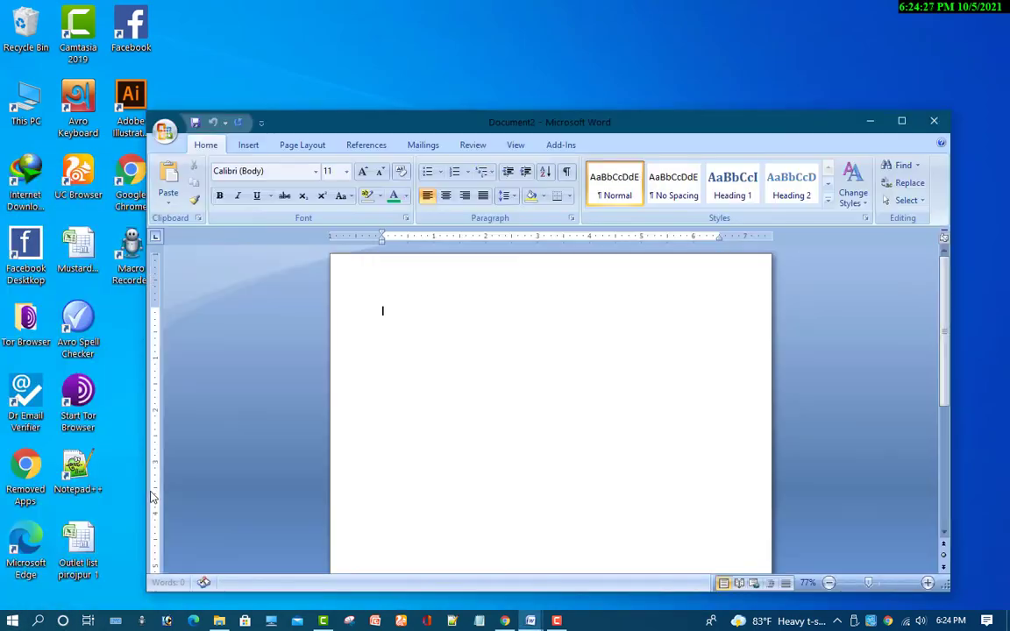
Maximize the Word window and set the paper size to A4.
left_click(902, 122)
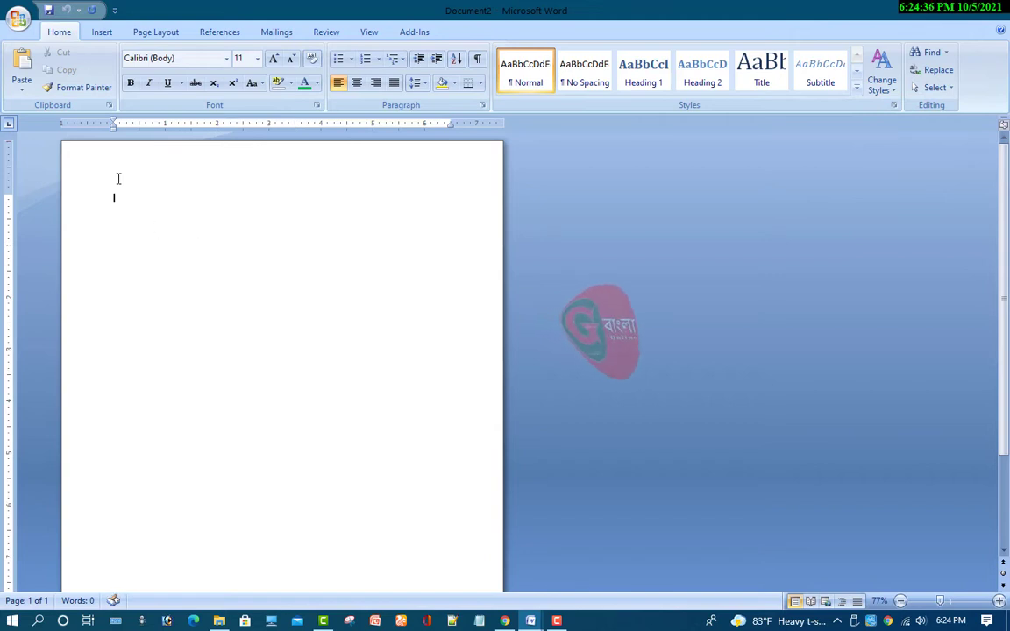
left_click(142, 34)
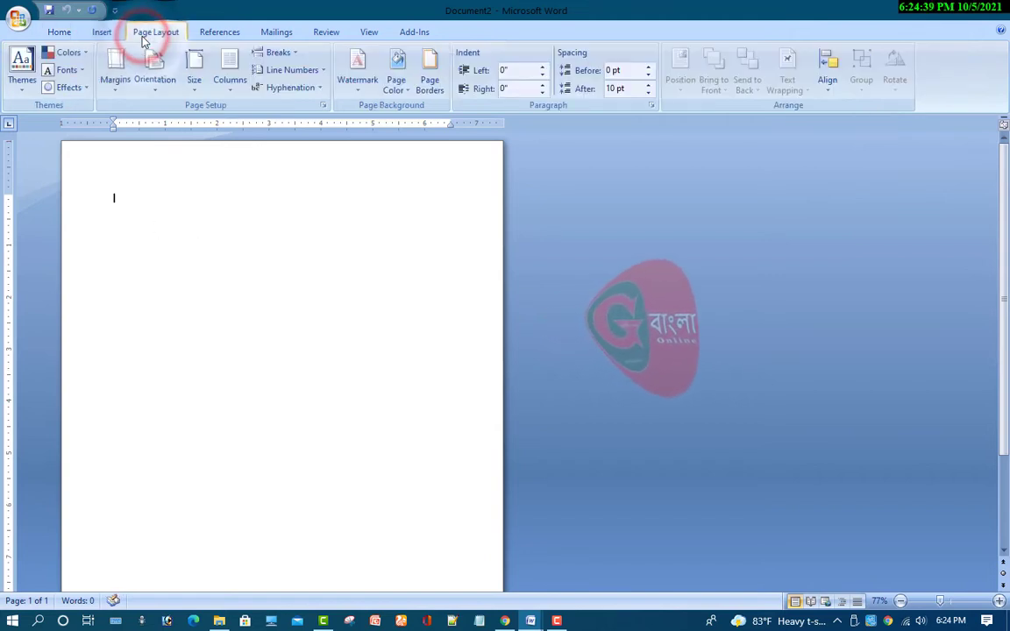
left_click(194, 83)
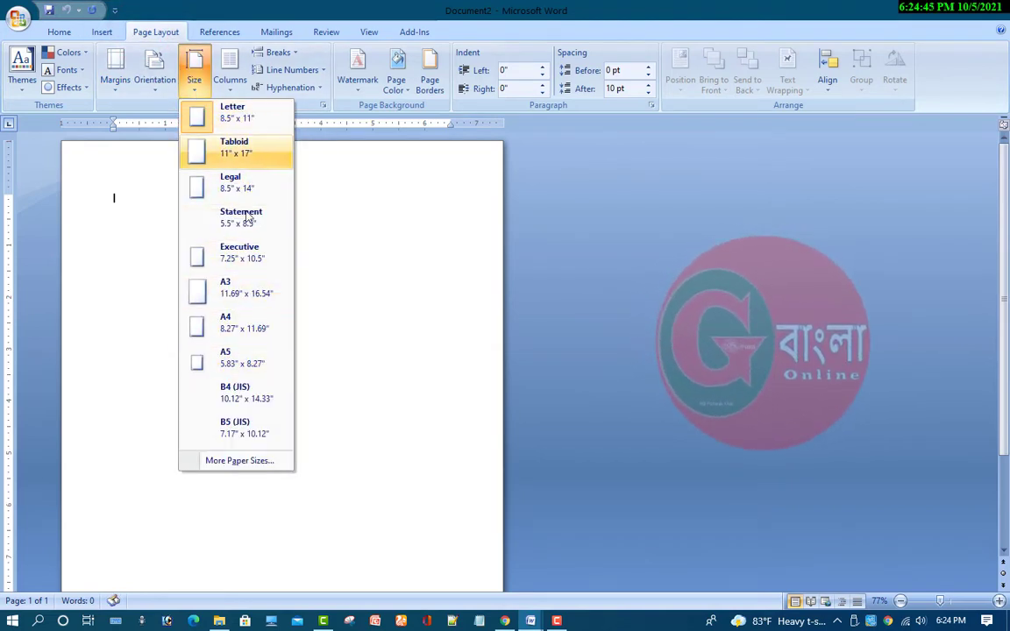
left_click(227, 329)
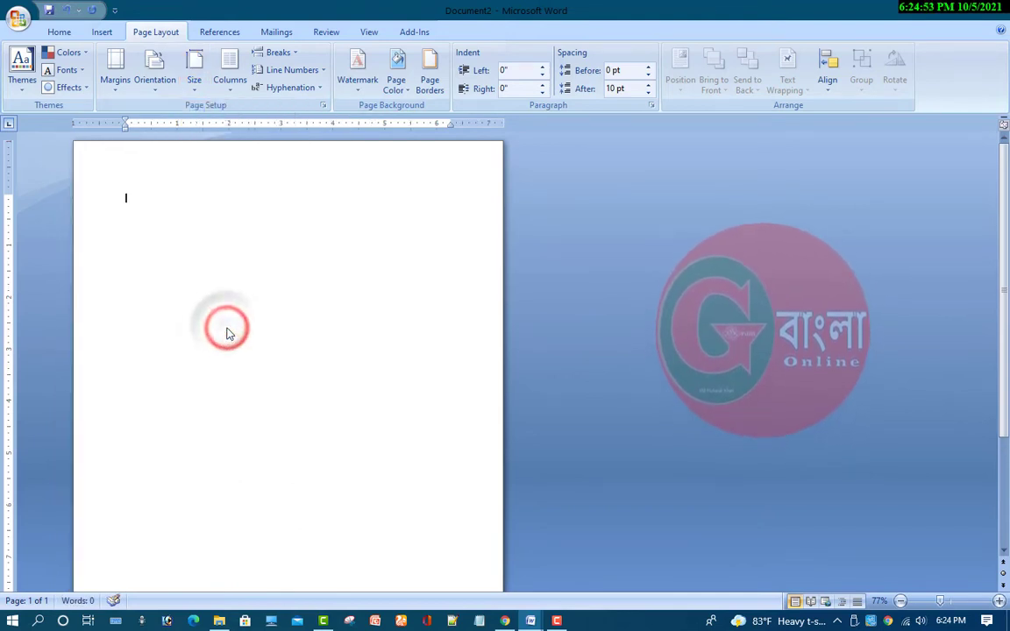
Apply the Moderate margin preset and put the caret on the page's first line.
left_click(114, 79)
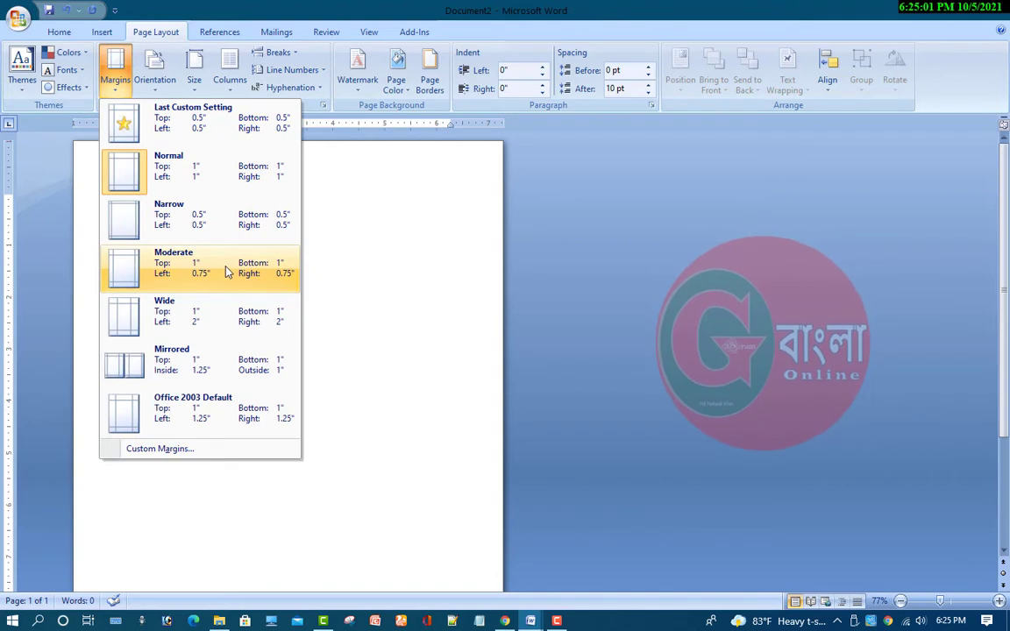
left_click(176, 266)
left_click(271, 252)
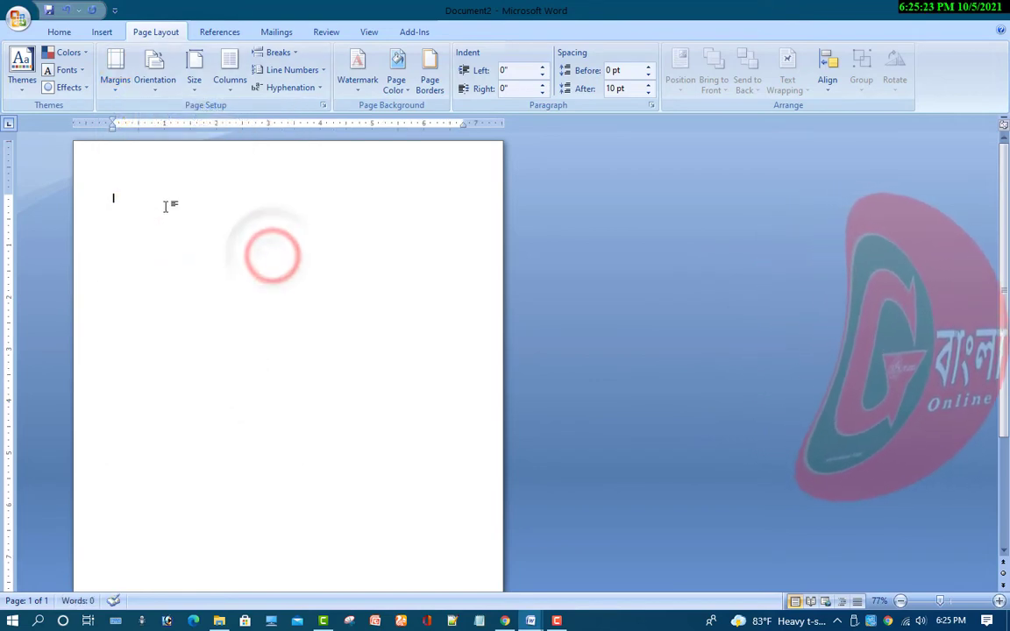
left_click(59, 34)
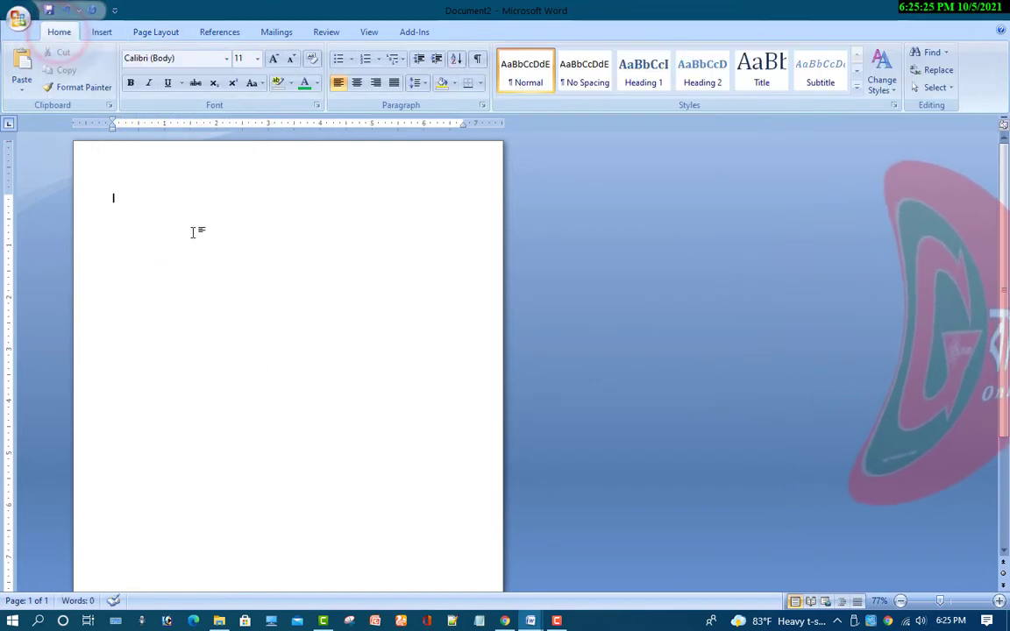
left_click(141, 194)
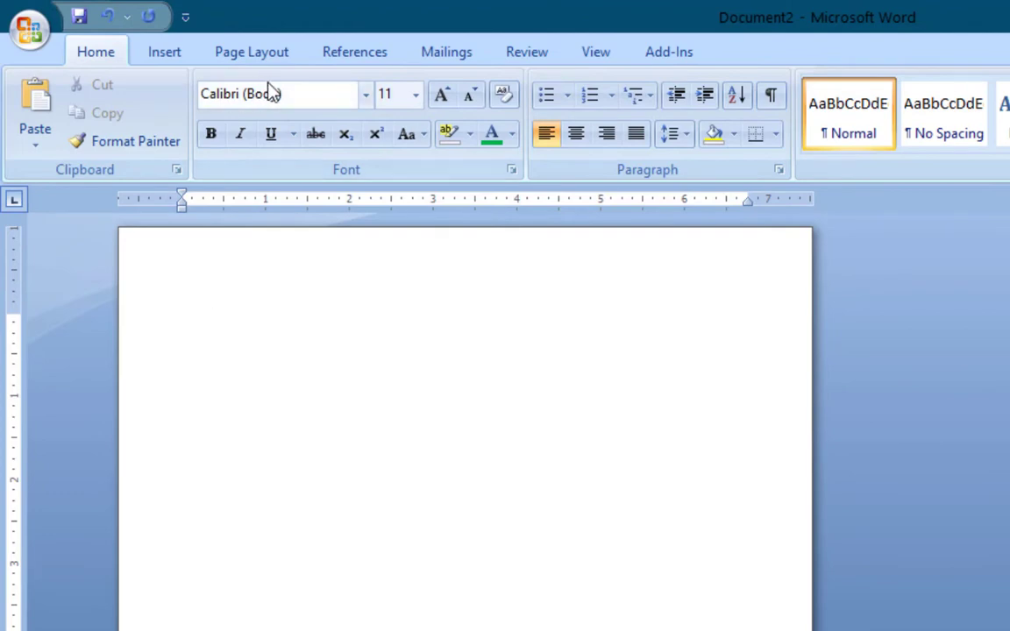
Switch the font to Times New Roman and paste the 'Curriculum Vitae' heading.
left_click(367, 96)
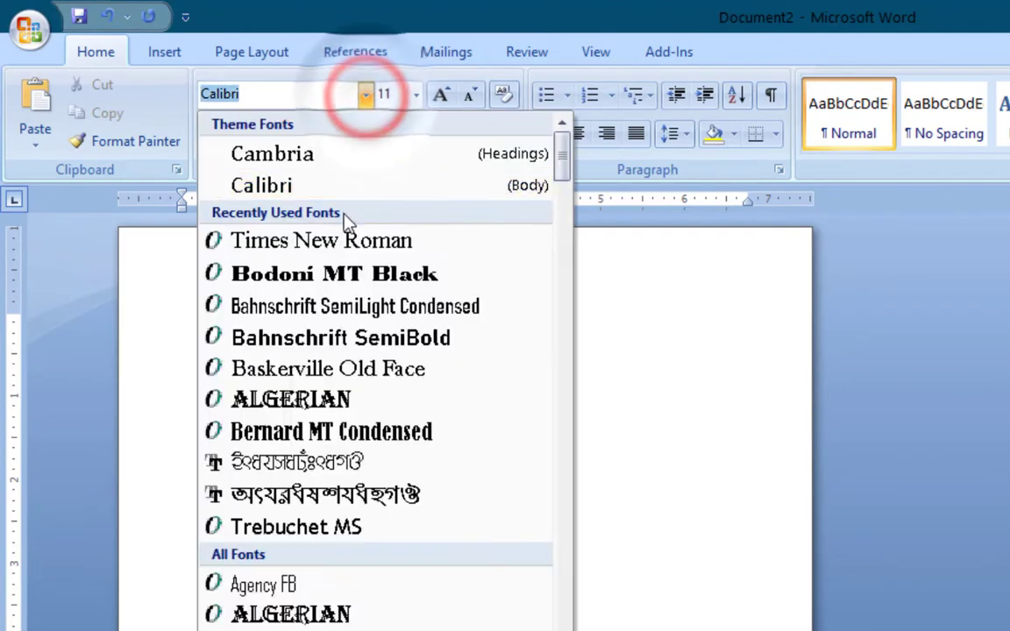
left_click(417, 249)
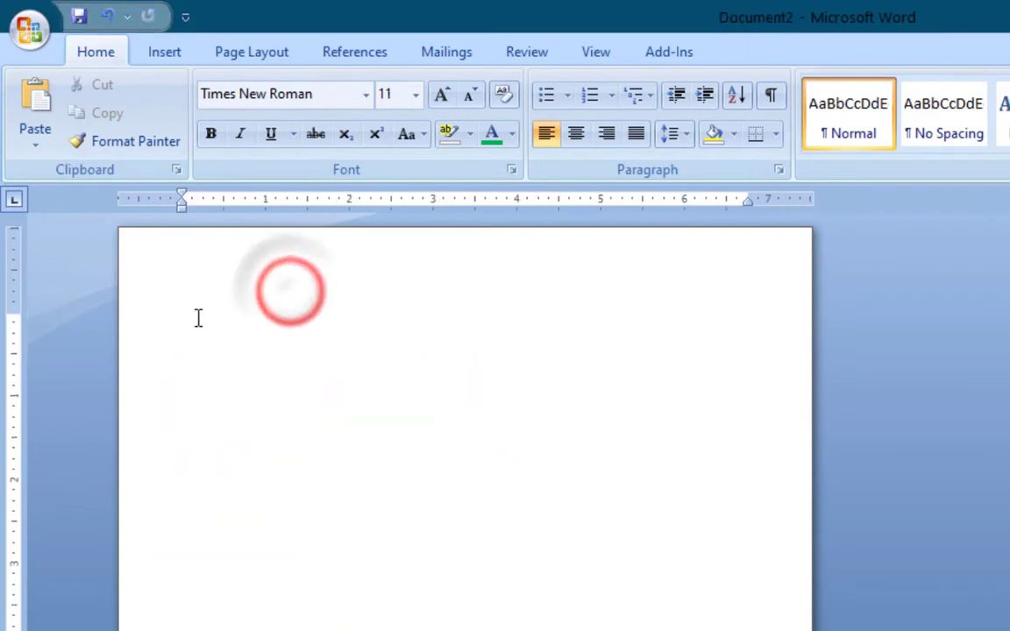
right_click(207, 314)
left_click(268, 394)
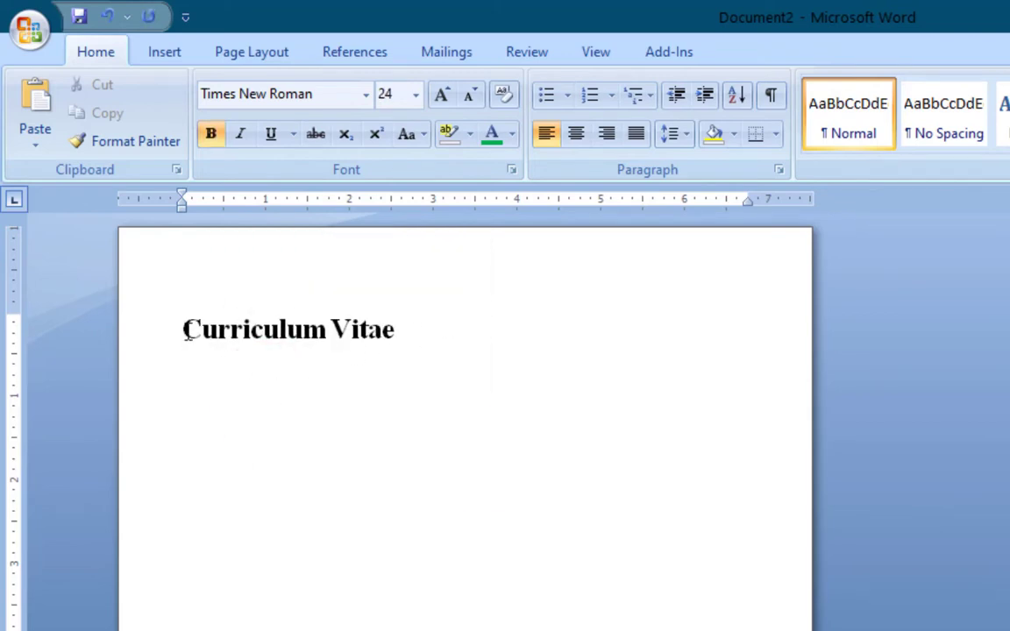
Center the 'Curriculum Vitae' heading and place the caret on the line below.
left_click_drag(185, 328, 492, 356)
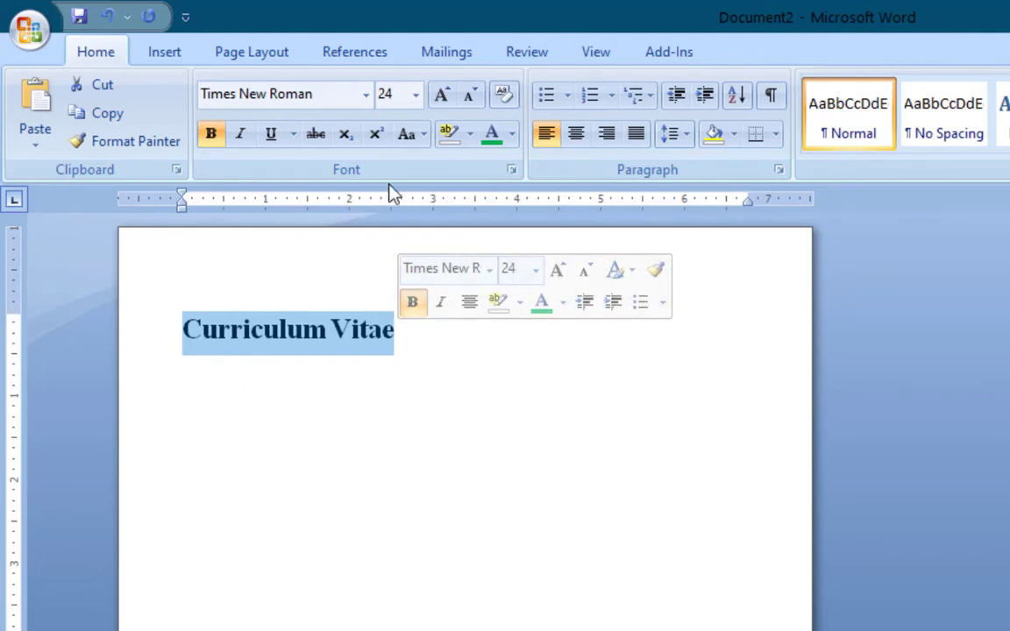
left_click(576, 143)
left_click(577, 365)
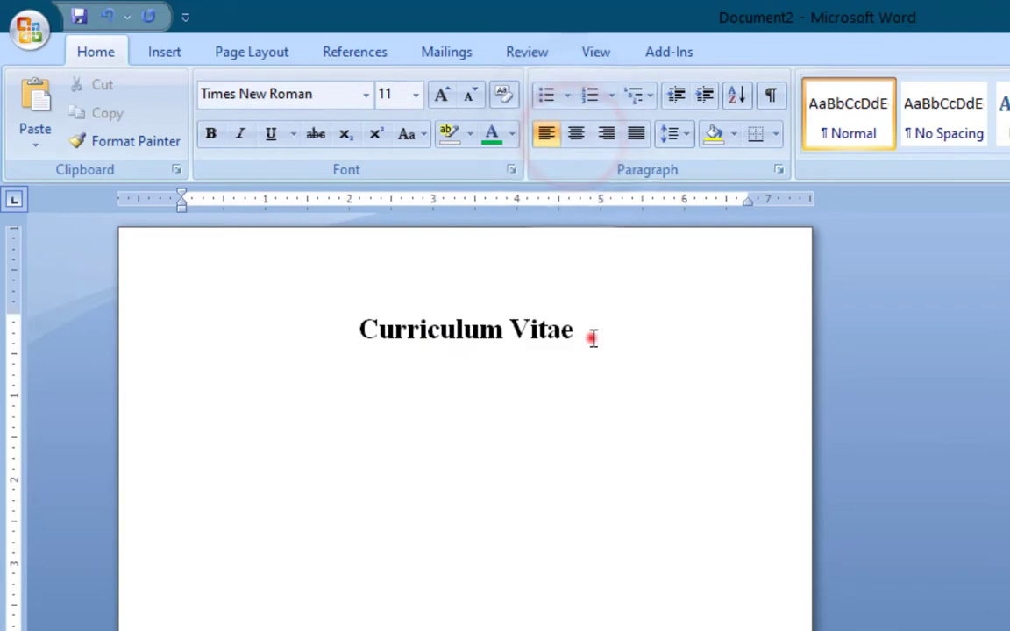
left_click(178, 370)
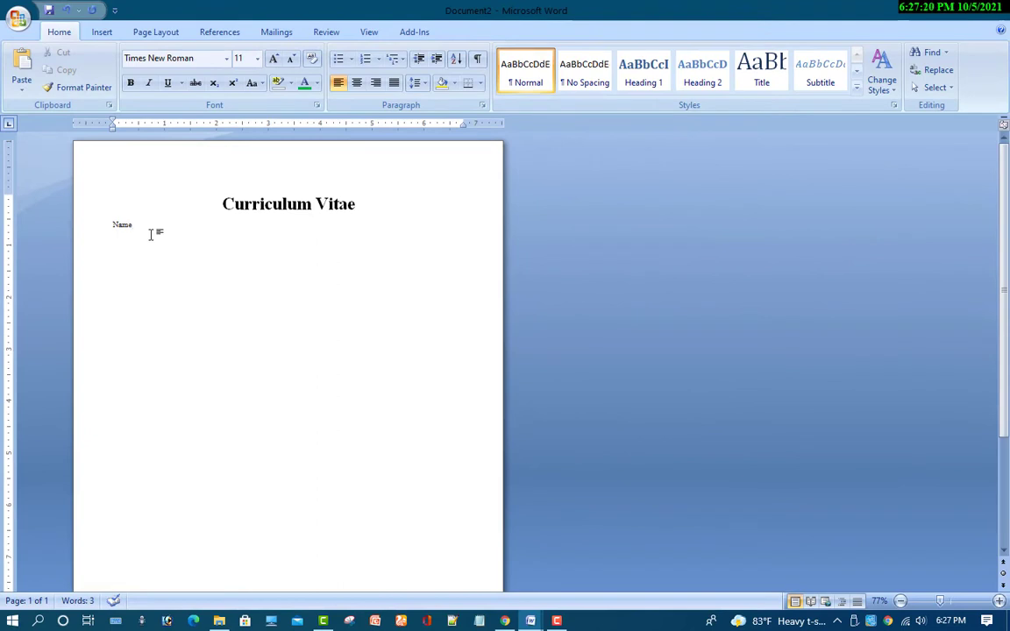
Enlarge the word Name and resize the 'Curriculum Vitae' heading to 26 pt.
scroll(151, 234, "up", 1, "ctrl")
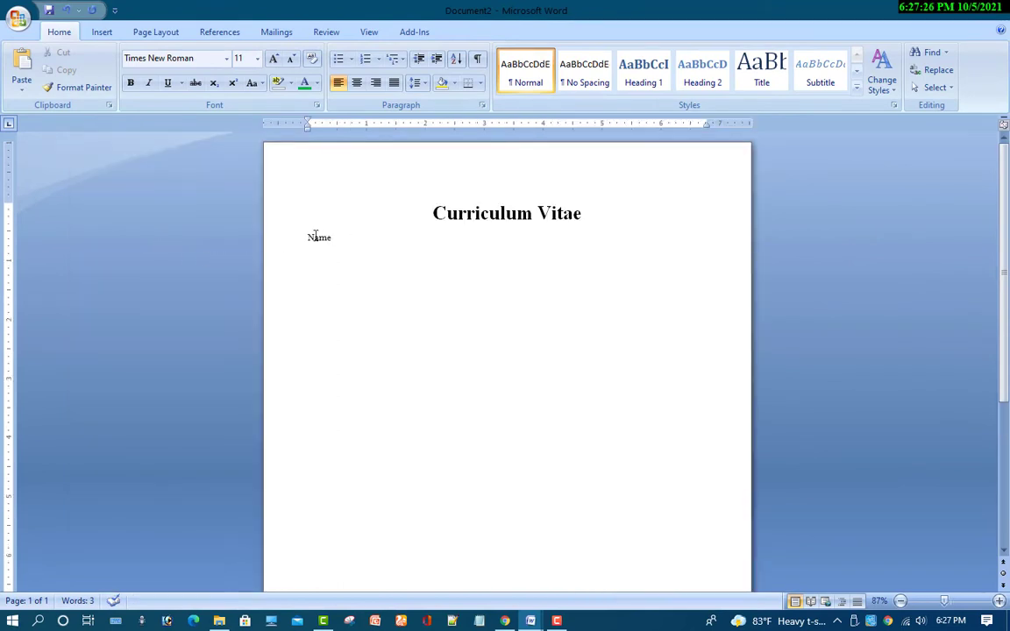
left_click(258, 58)
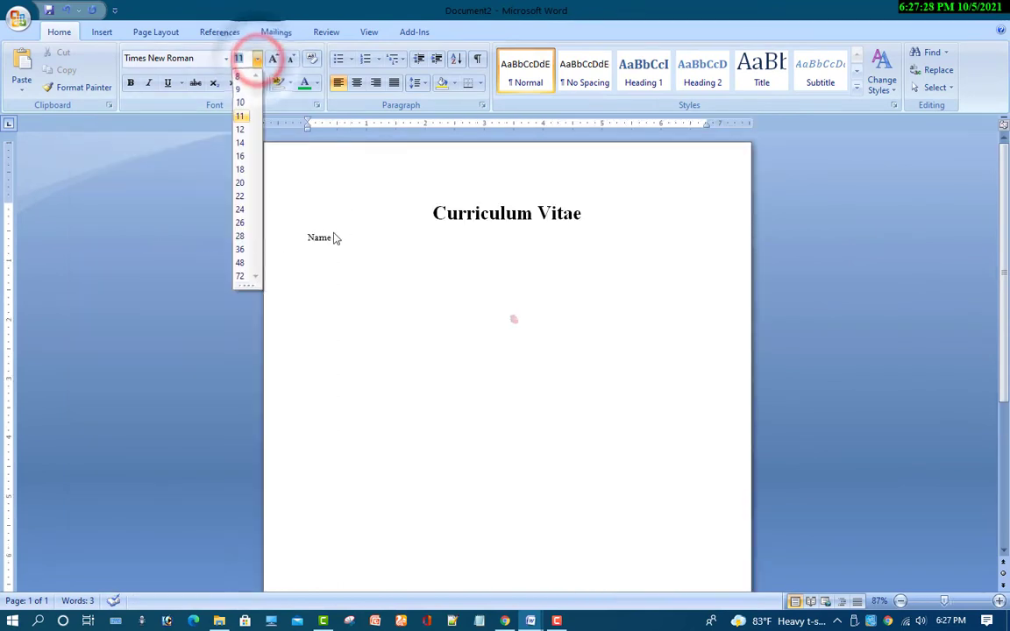
left_click(240, 158)
left_click_drag(433, 213, 581, 213)
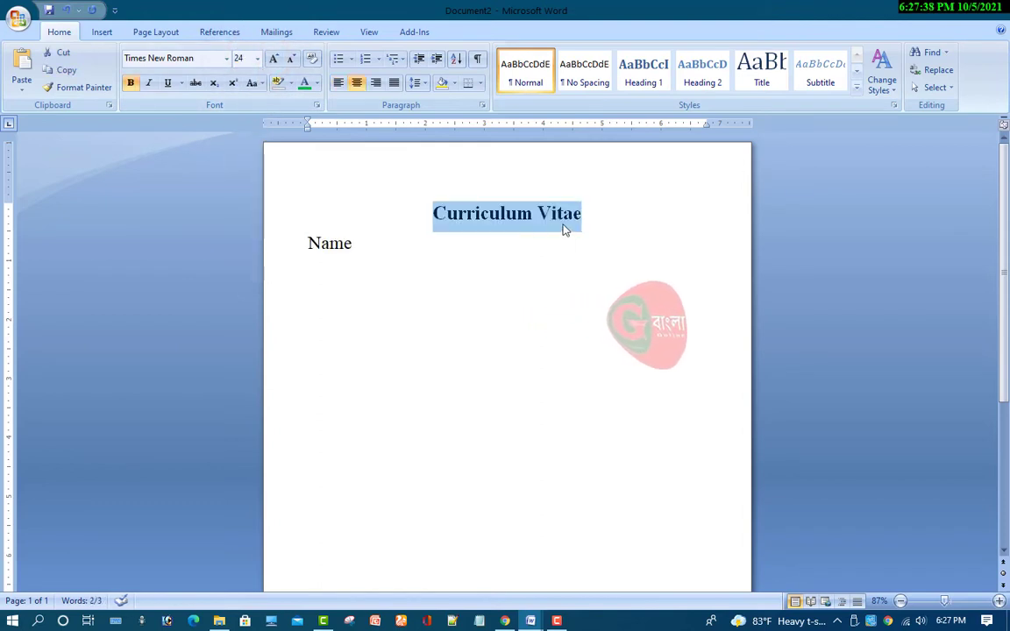
triple_click(579, 213)
left_click(257, 59)
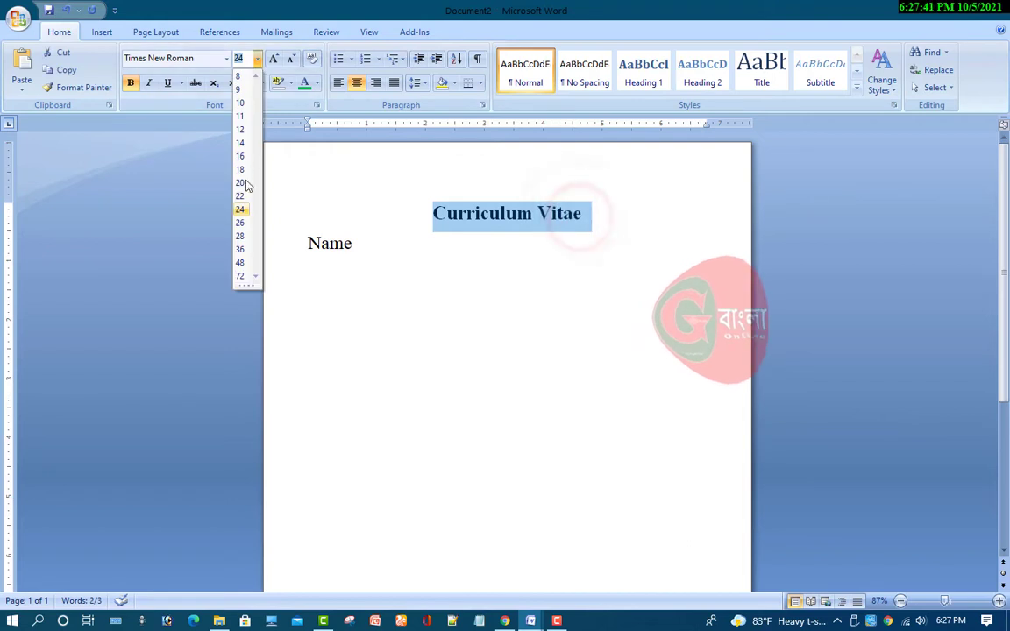
left_click(241, 222)
triple_click(426, 214)
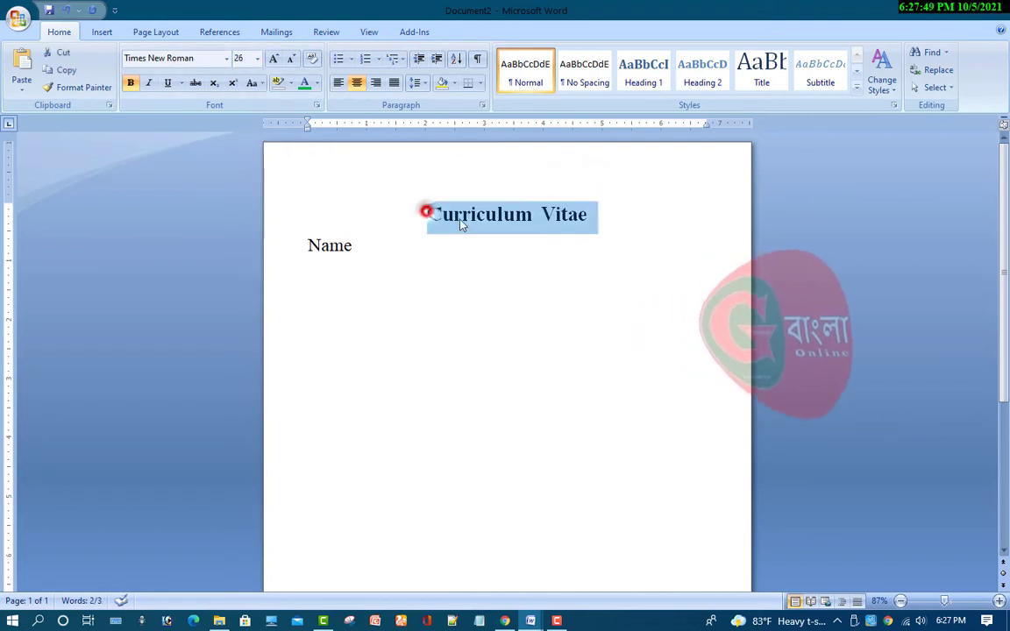
left_click(537, 241)
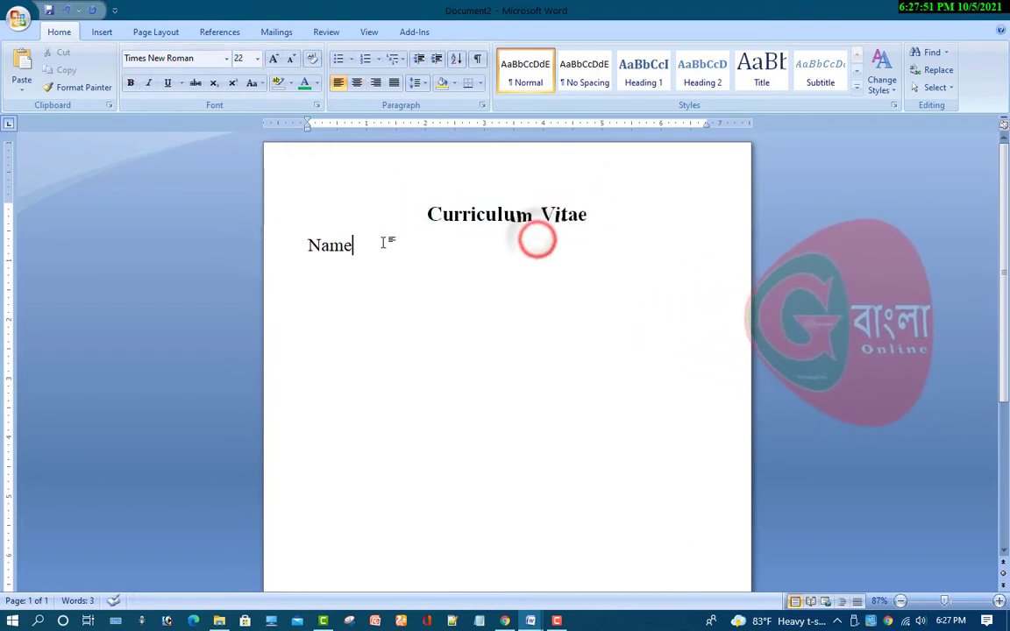
Set the Name label to size 20 and type the applicant's full name after it.
double_click(355, 248)
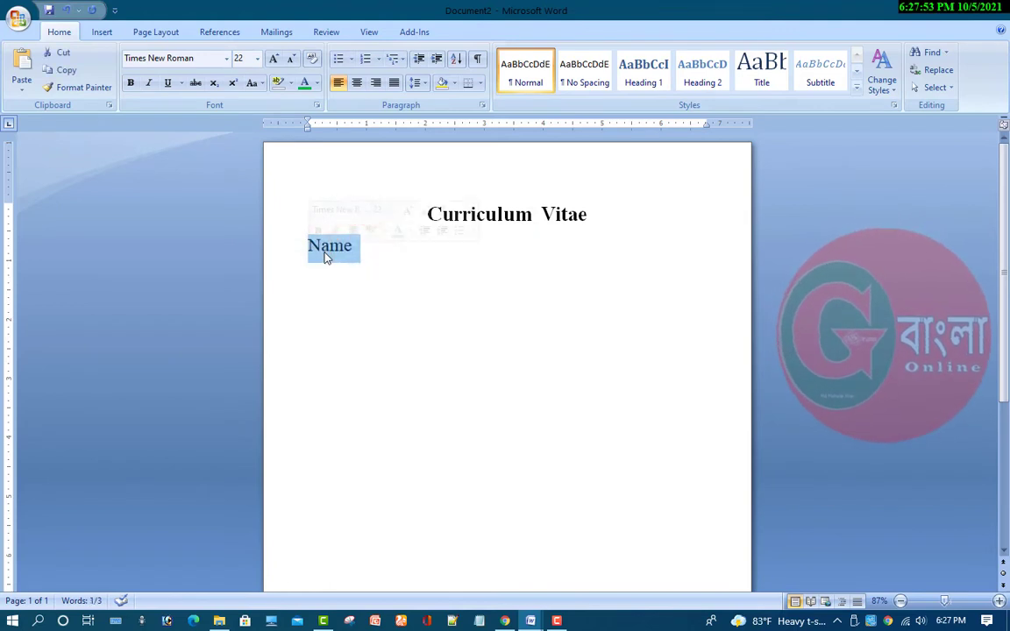
left_click(257, 59)
left_click(248, 183)
left_click(373, 255)
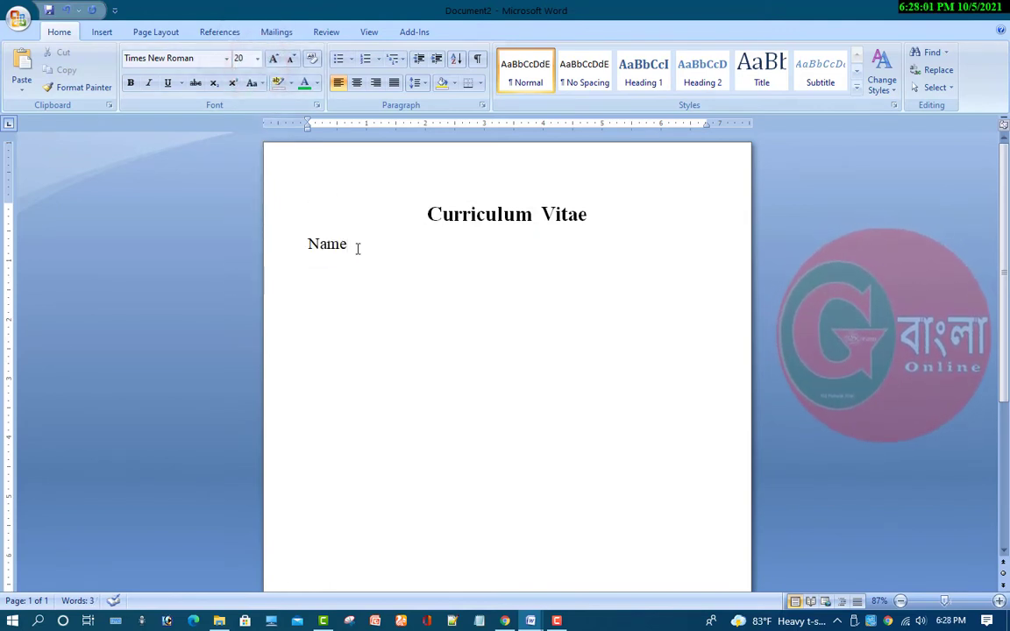
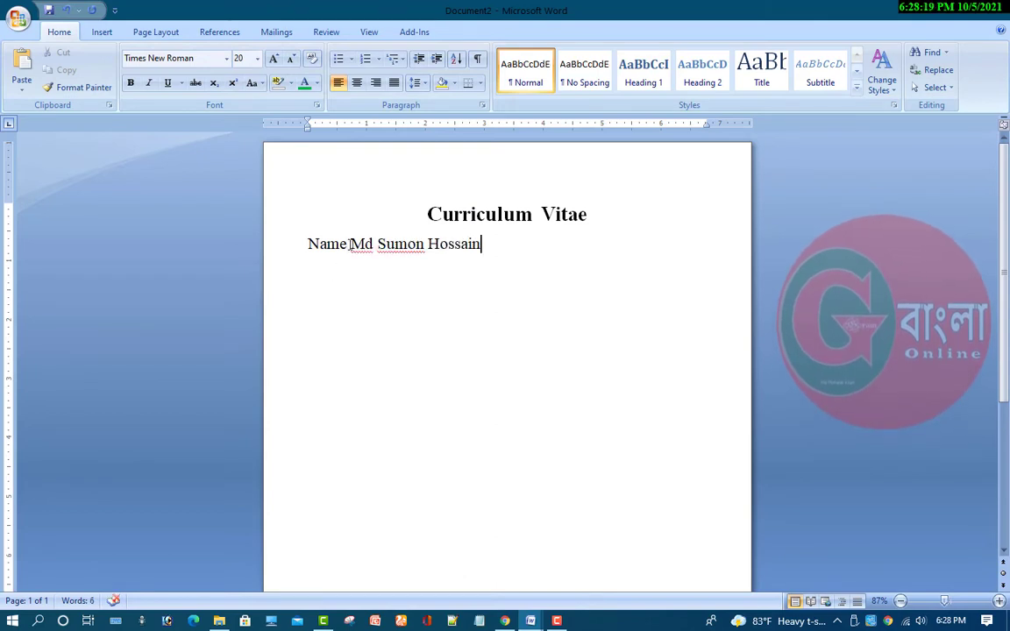
left_click(350, 246)
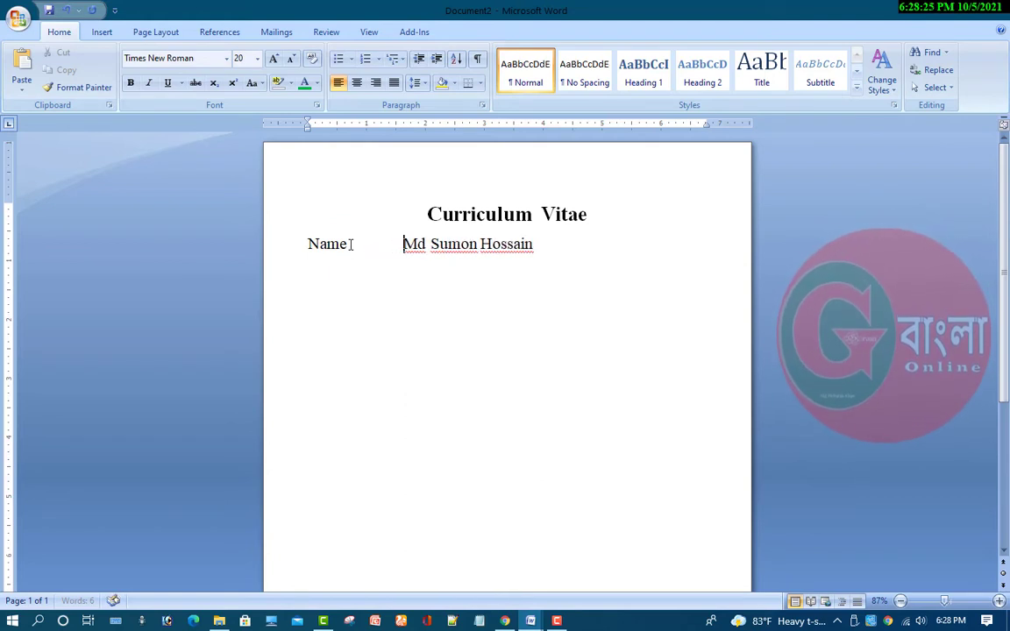
Set a 2-inch tab stop and enter the father's full name after Father Name.
left_click(351, 244)
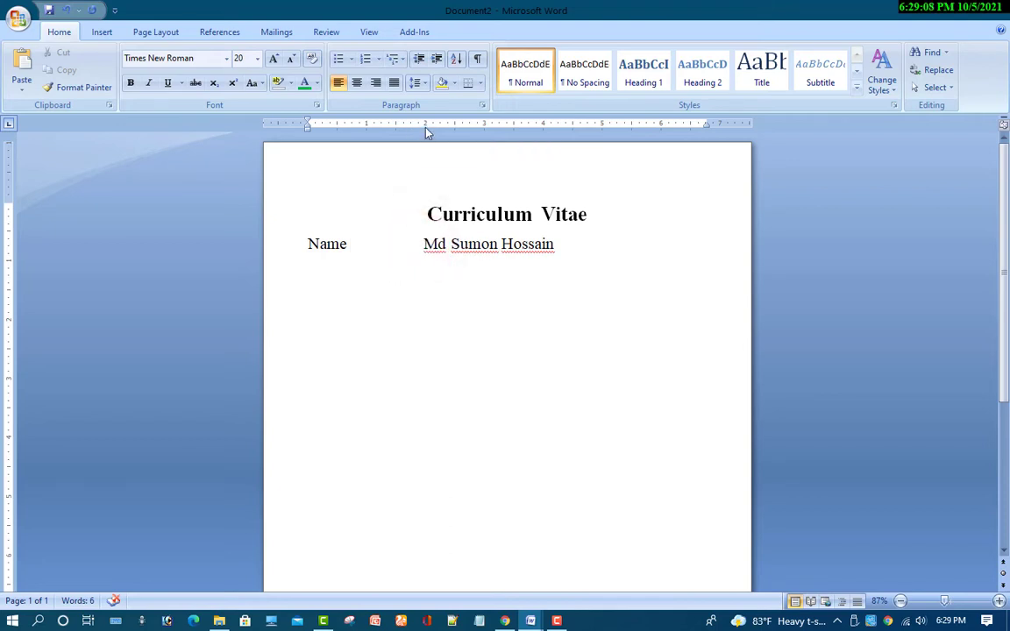
left_click_drag(426, 128, 426, 128)
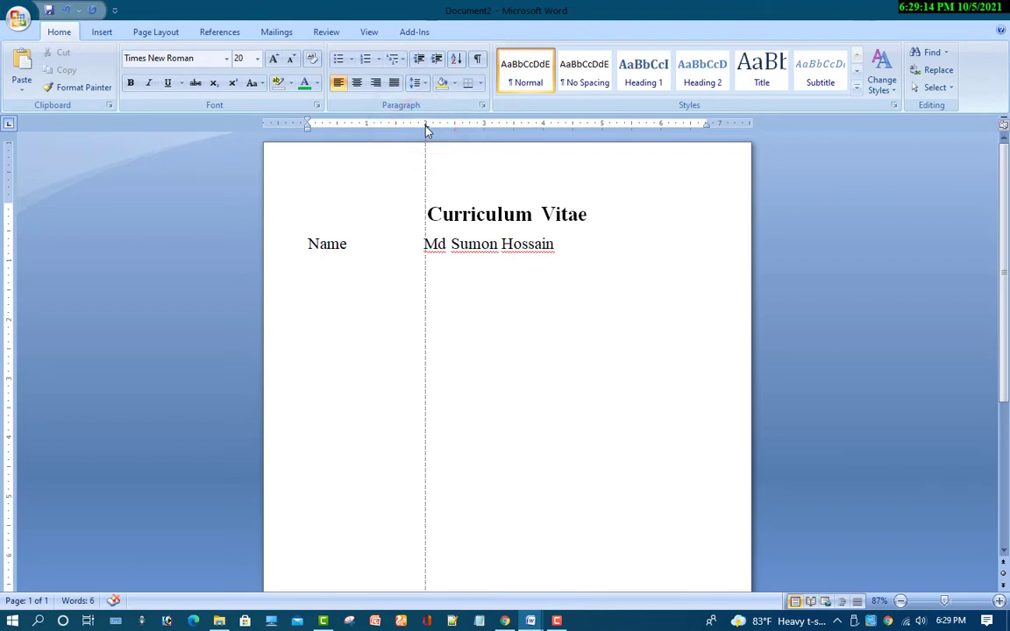
left_click_drag(426, 128, 426, 128)
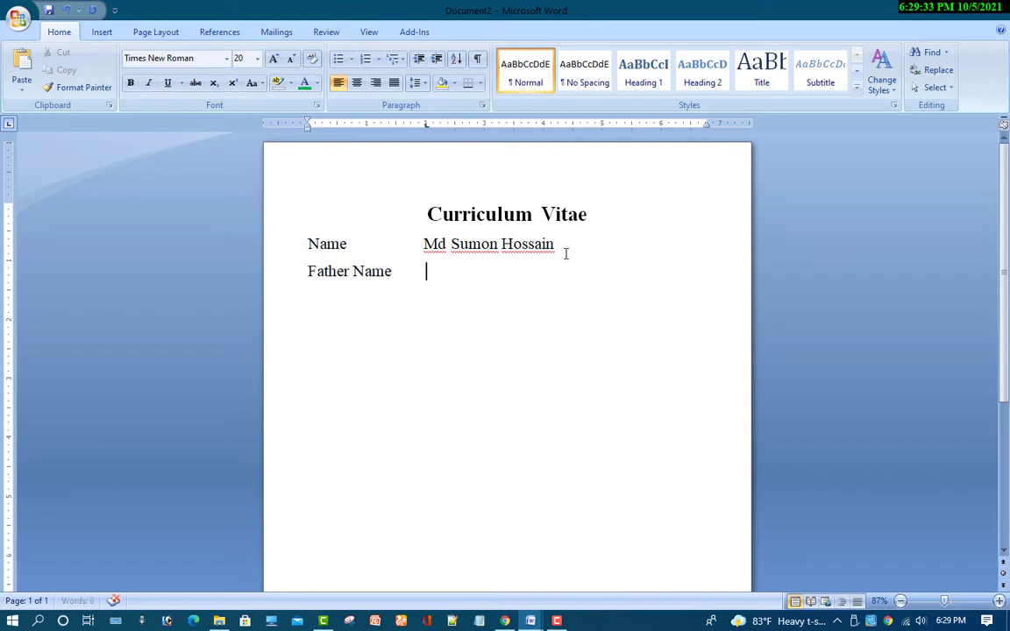
left_click(469, 281)
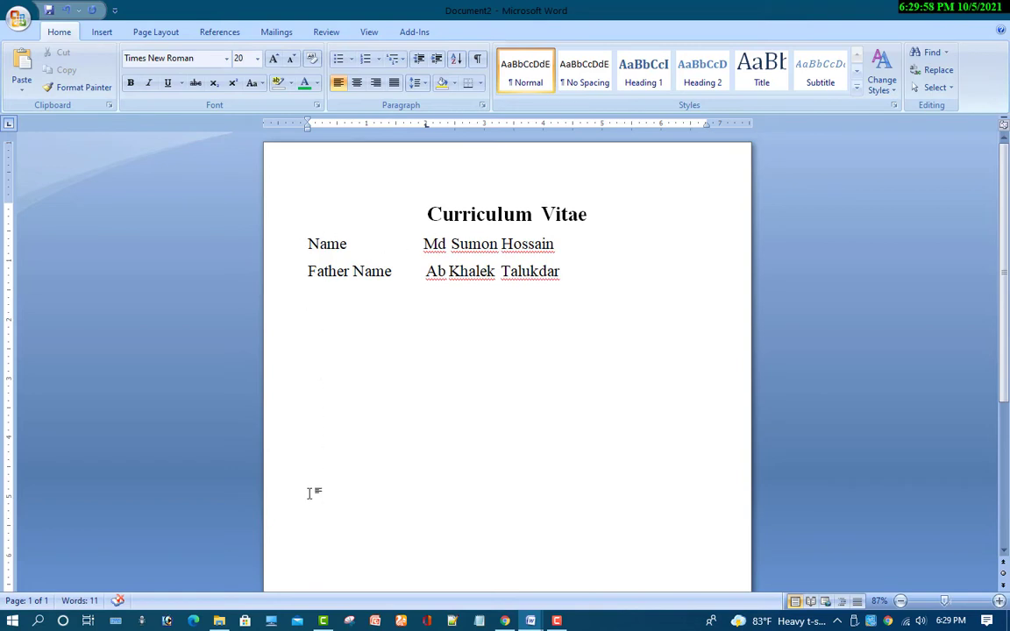
Copy the Name through Nationality details from the finished CV into Document2.
mouse_move(530, 620)
left_click(472, 568)
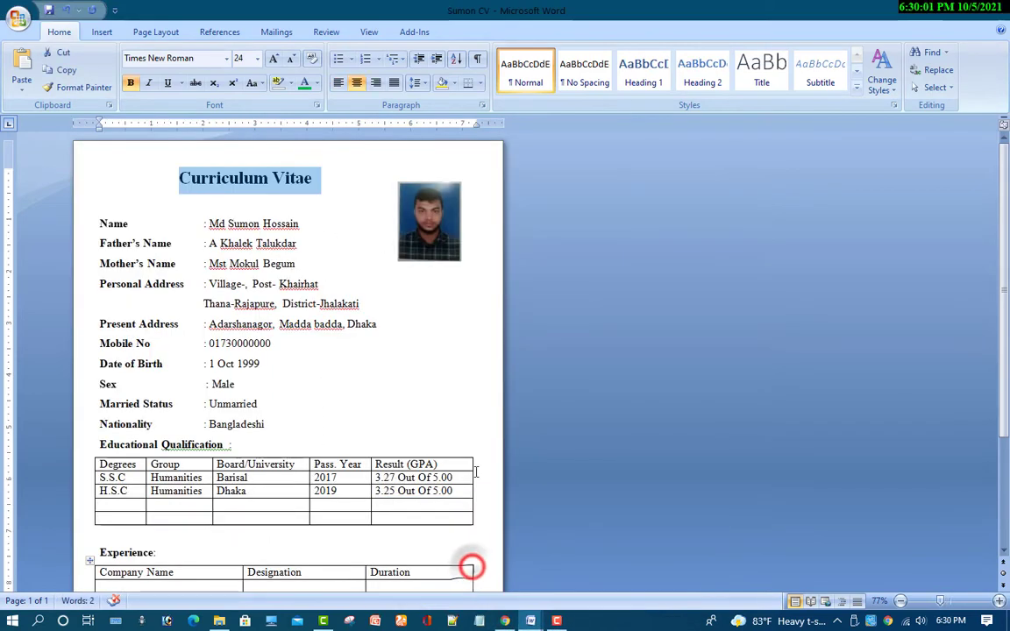
left_click_drag(100, 219, 263, 425)
key("ctrl+c")
key("alt+Tab")
key("ctrl+v")
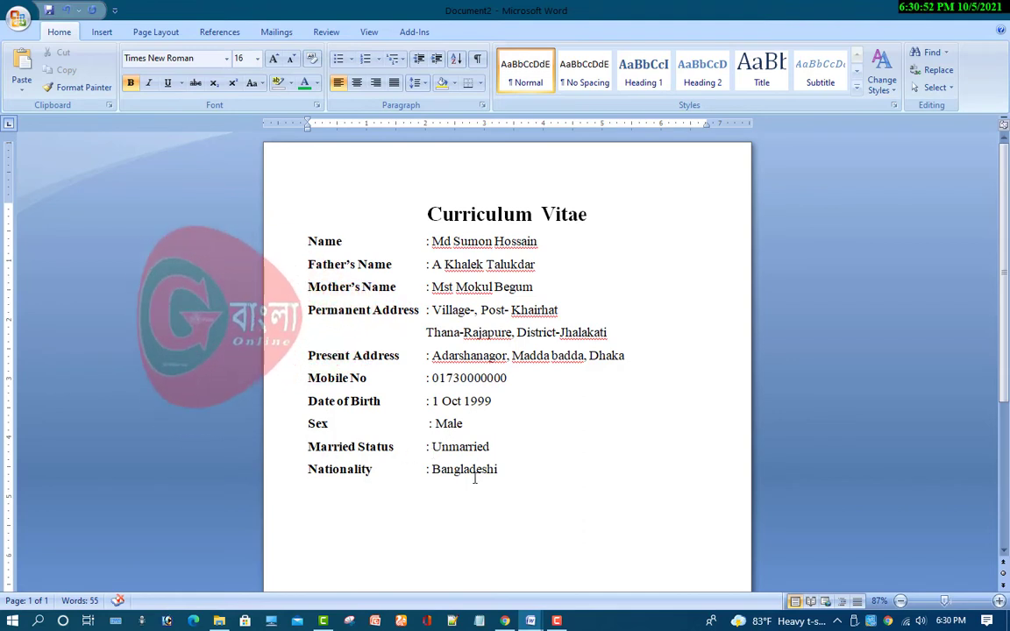
Add a blank line after Nationality and return to the finished CV.
scroll(505, 442, "down", 1)
left_click(504, 441)
key("Return")
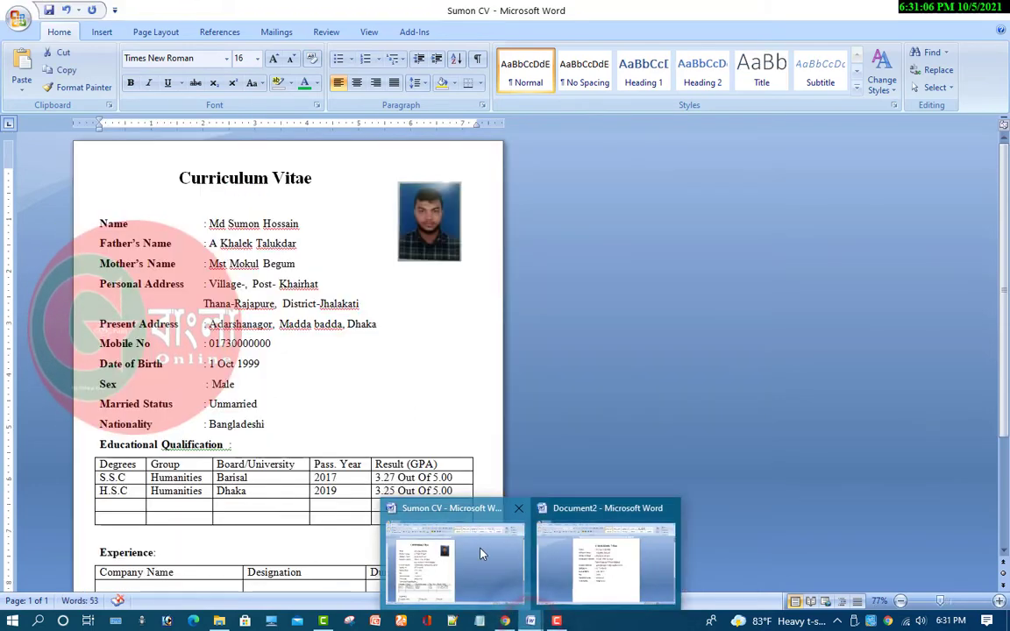
left_click(474, 552)
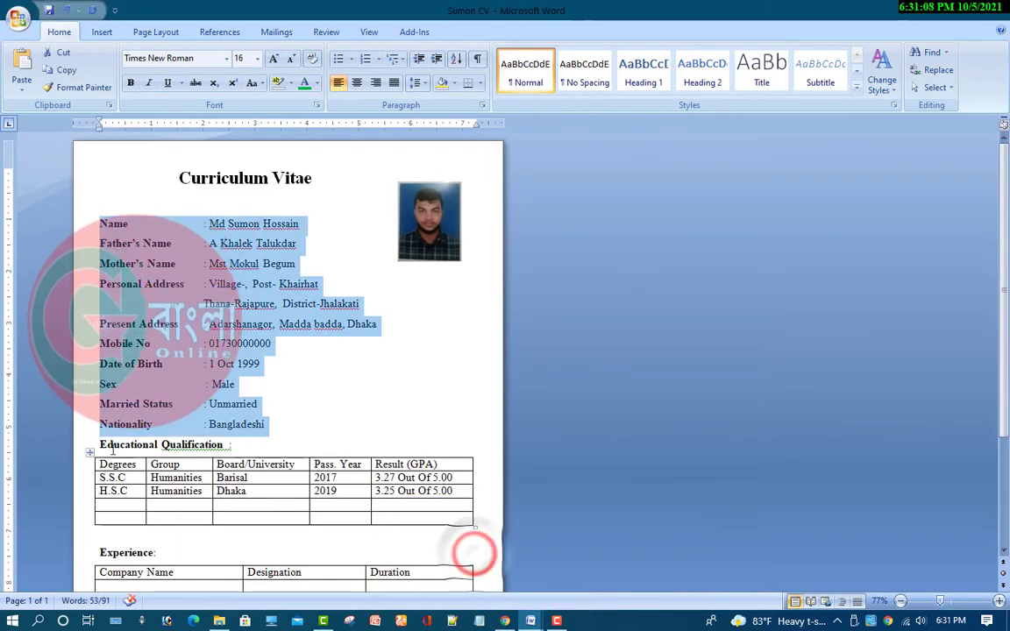
Copy the Educational Qualification heading from the finished CV and bring Document2 back up.
left_click_drag(97, 444, 190, 450)
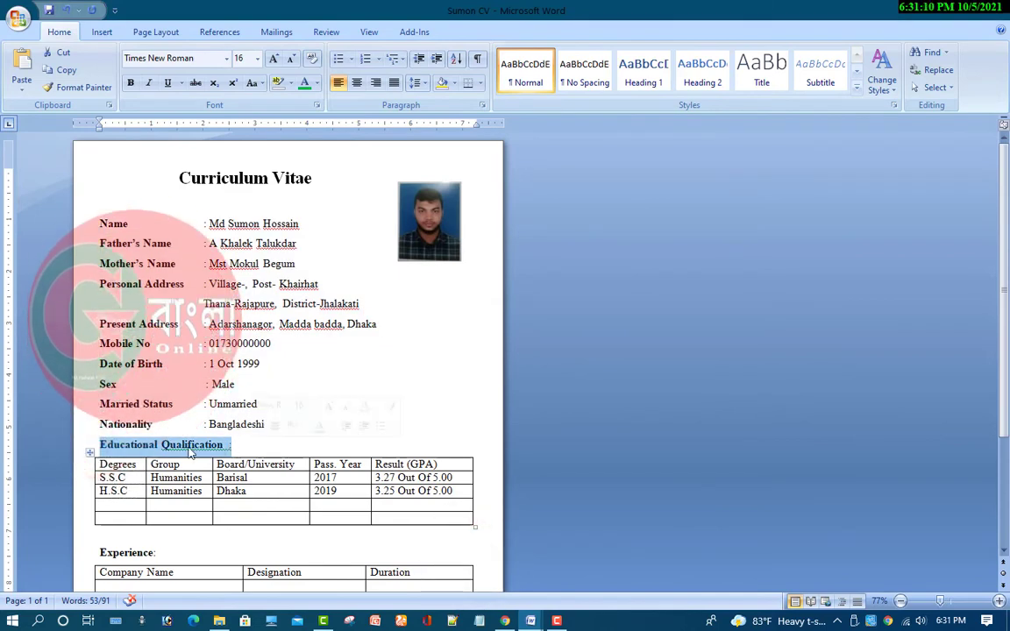
right_click(190, 449)
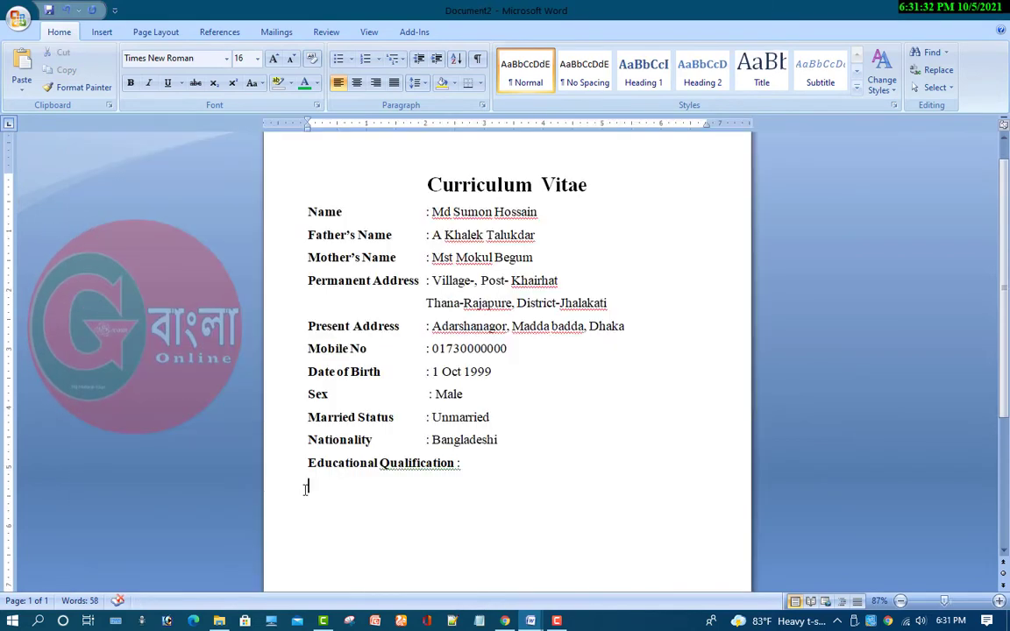
left_click(101, 33)
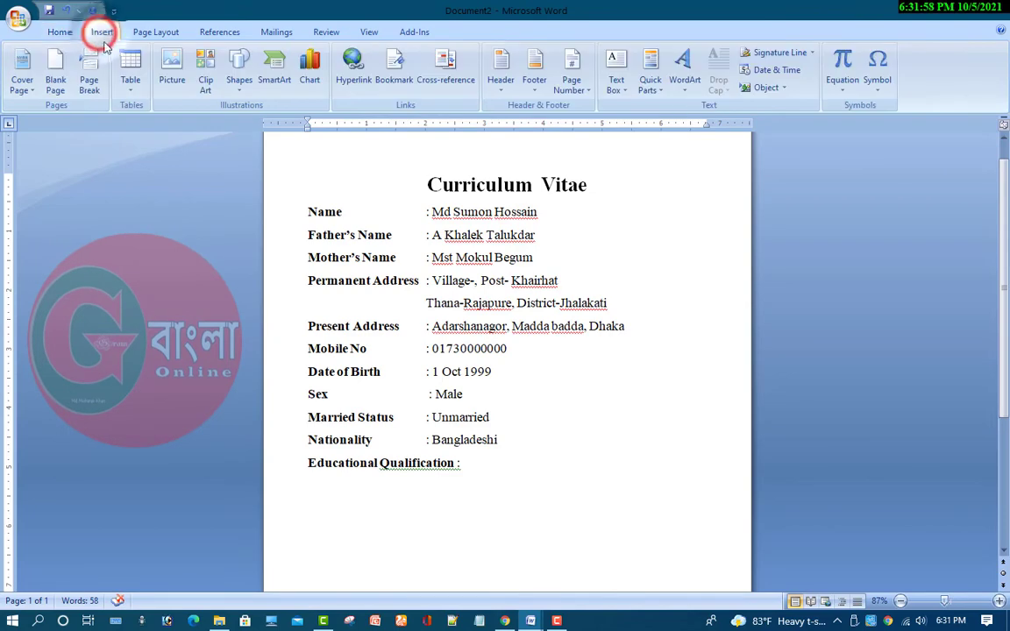
left_click(131, 70)
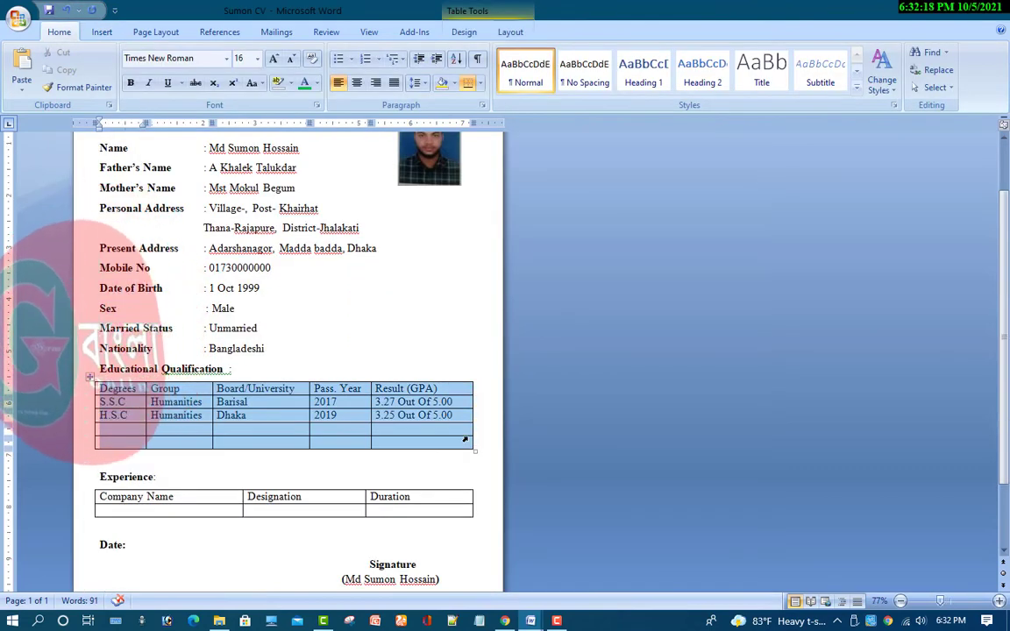
left_click(528, 622)
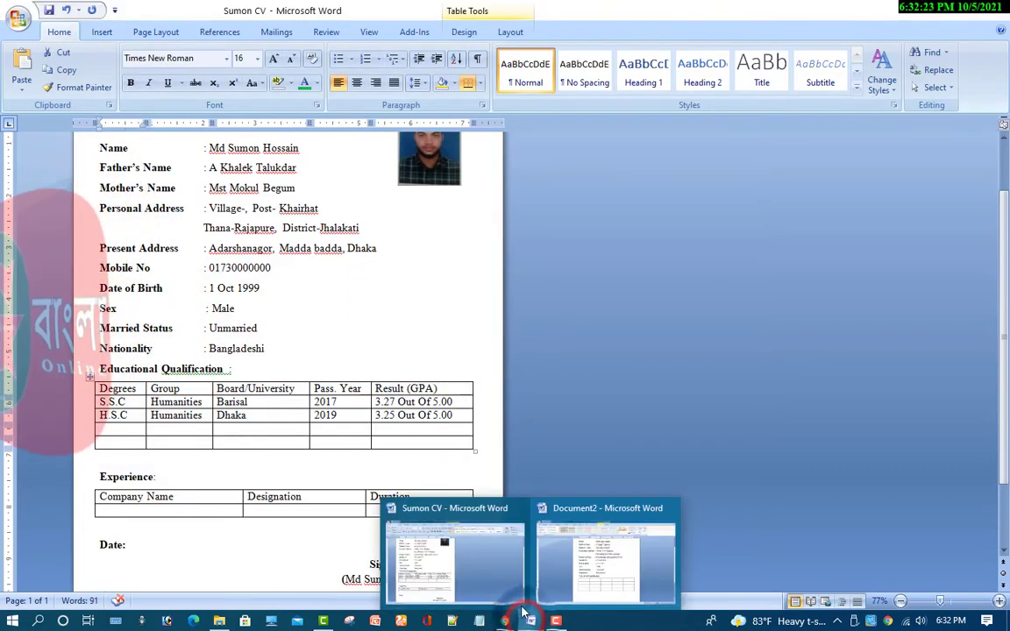
left_click(473, 579)
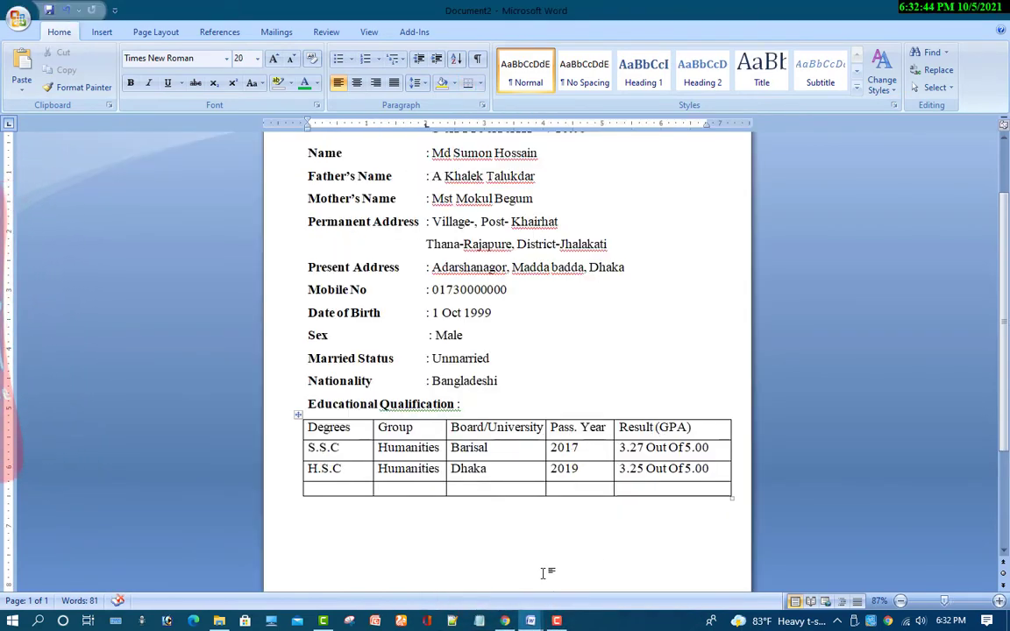
scroll(491, 526, "down", 1)
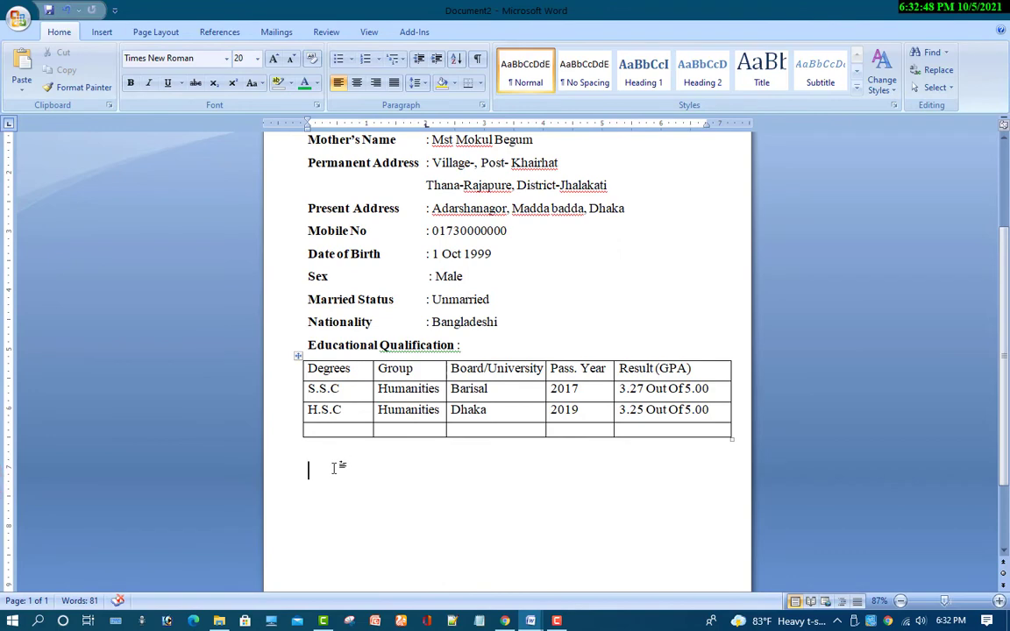
mouse_move(530, 621)
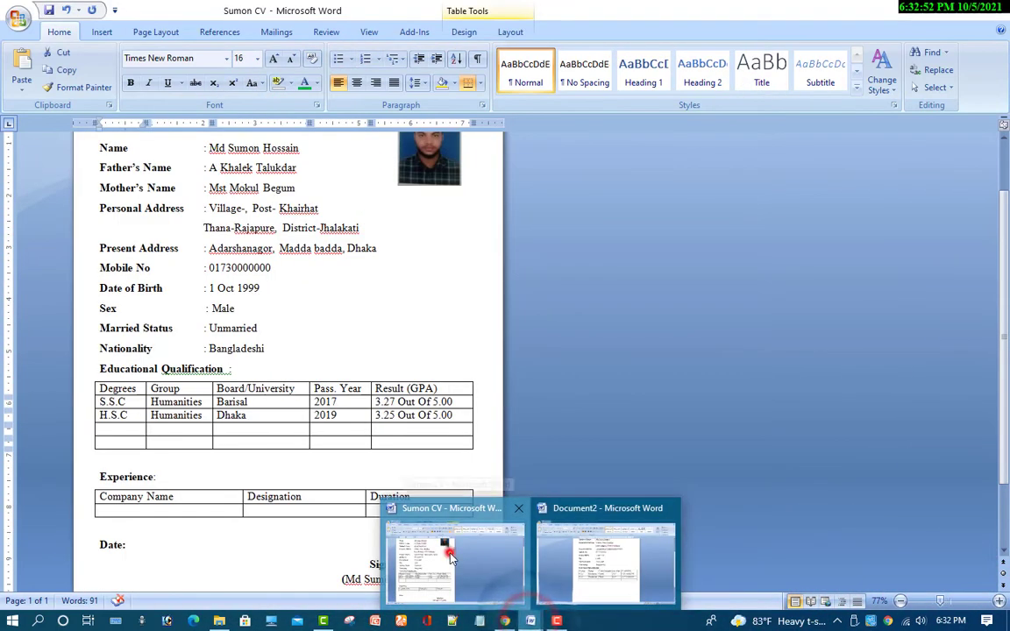
Copy the Experience heading and its table from the finished CV into Document2.
left_click(451, 552)
scroll(97, 421, "down", 1)
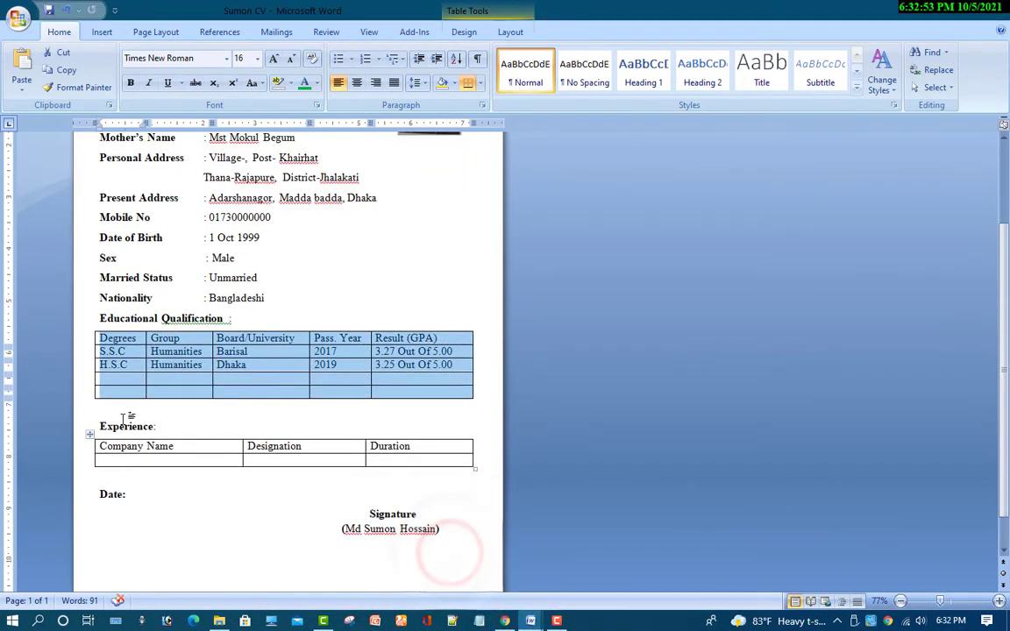
left_click_drag(98, 424, 469, 460)
right_click(146, 456)
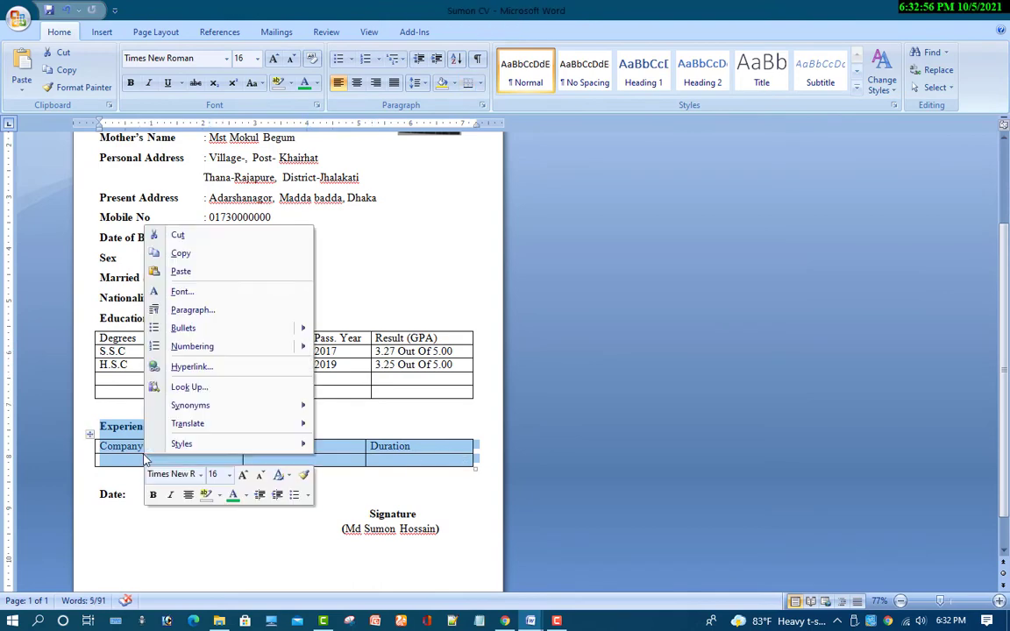
left_click(175, 254)
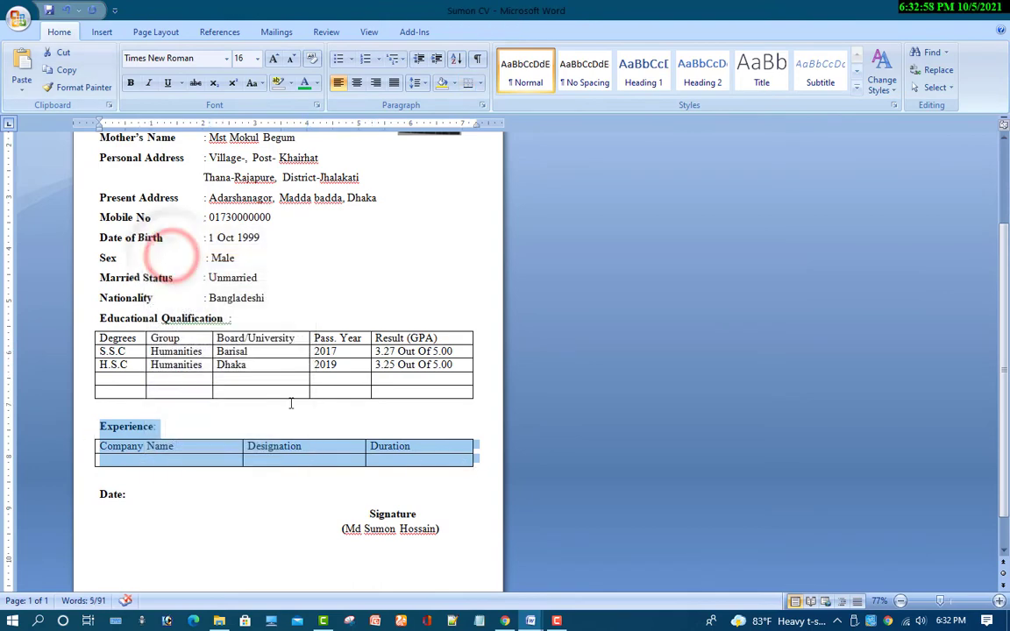
mouse_move(531, 622)
left_click(596, 552)
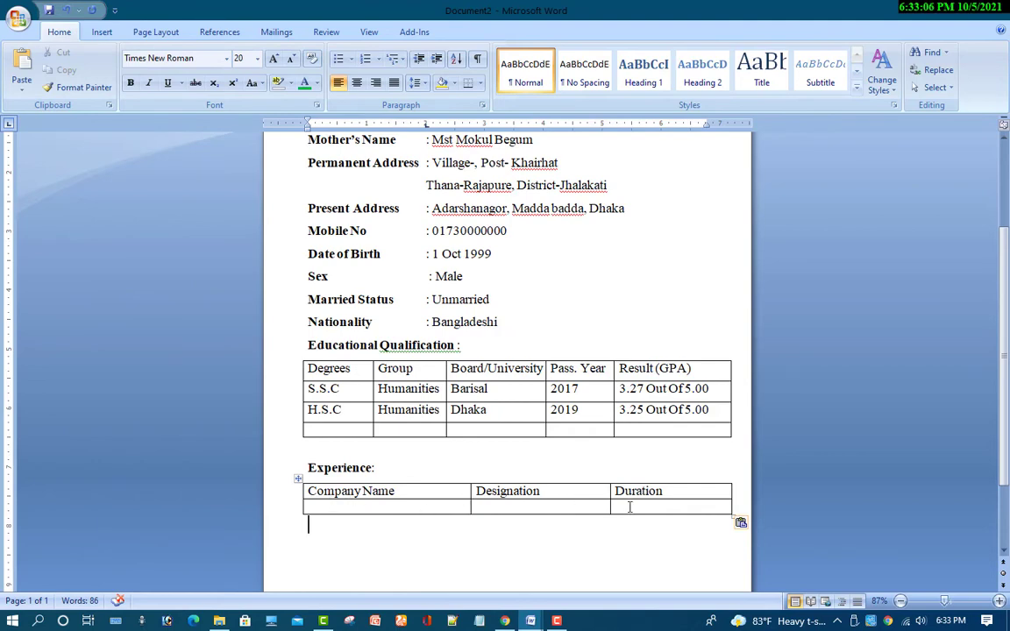
scroll(508, 478, "down", 2)
scroll(453, 486, "down", 1)
scroll(408, 530, "up", 2)
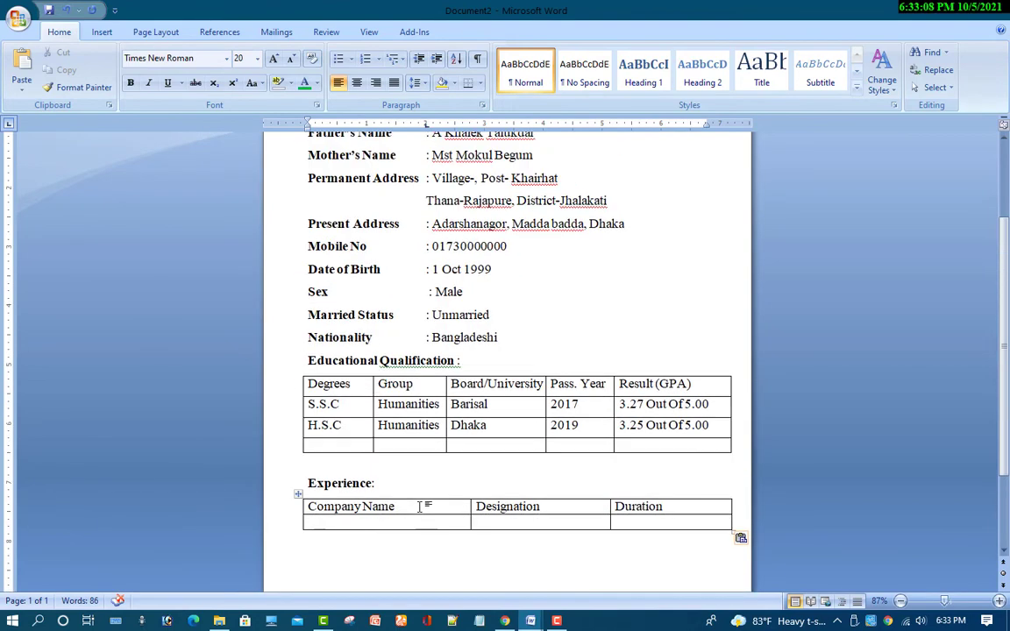
scroll(423, 503, "down", 1)
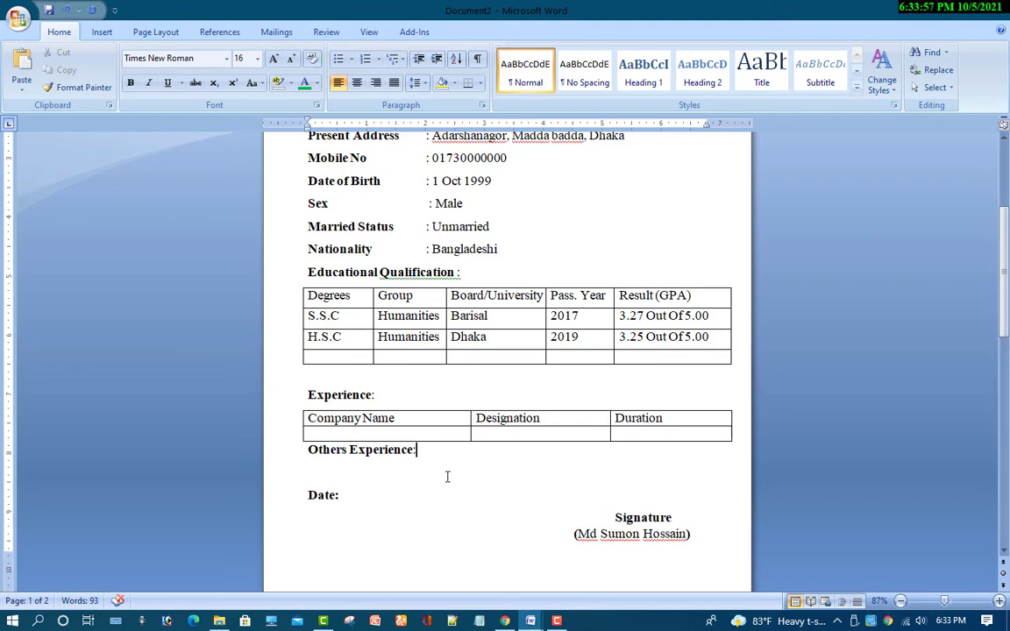
Centre the signer's name line beneath Signature with Ctrl+E.
scroll(447, 477, "down", 1)
left_click(344, 467)
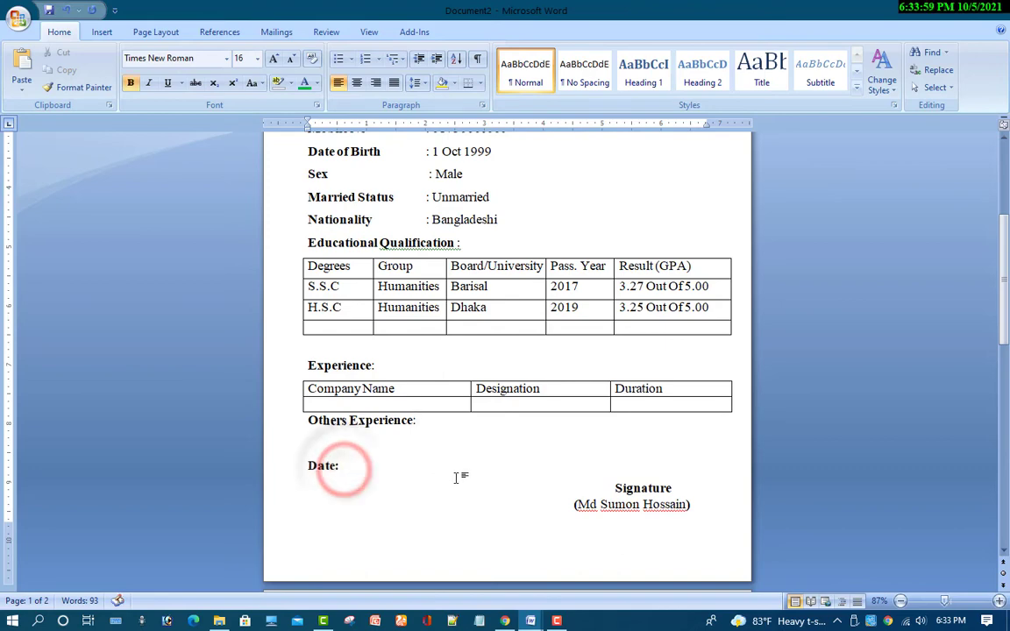
key("ctrl+e")
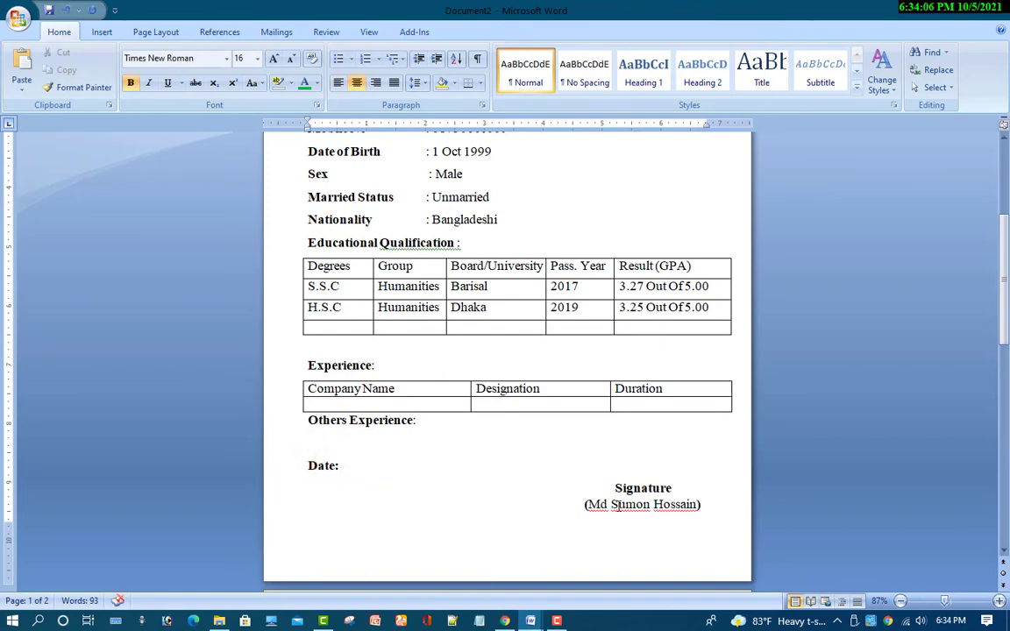
left_click_drag(637, 512, 581, 514)
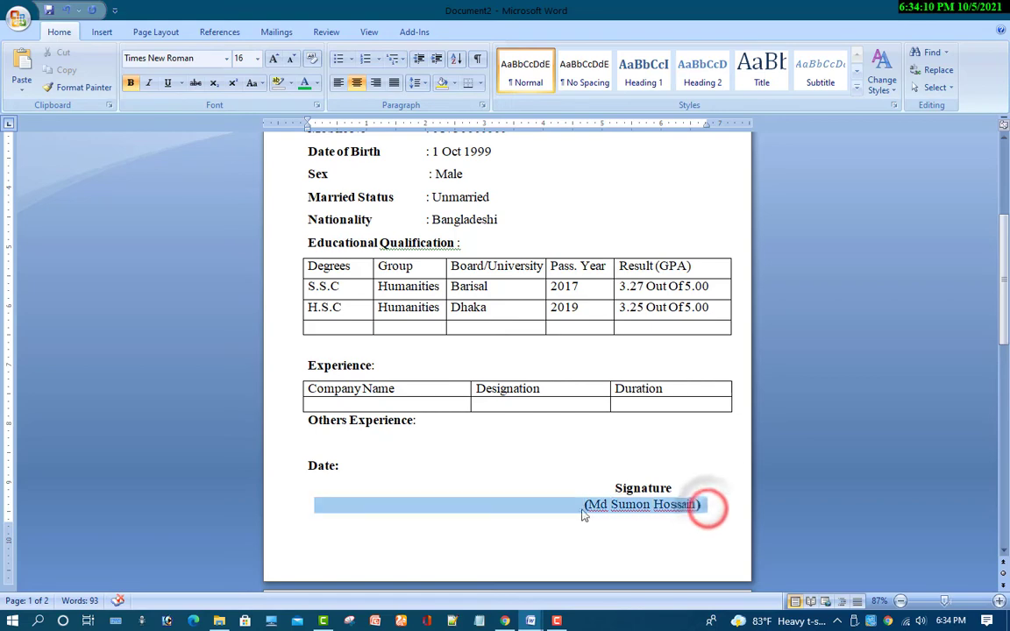
left_click(339, 466)
left_click(101, 32)
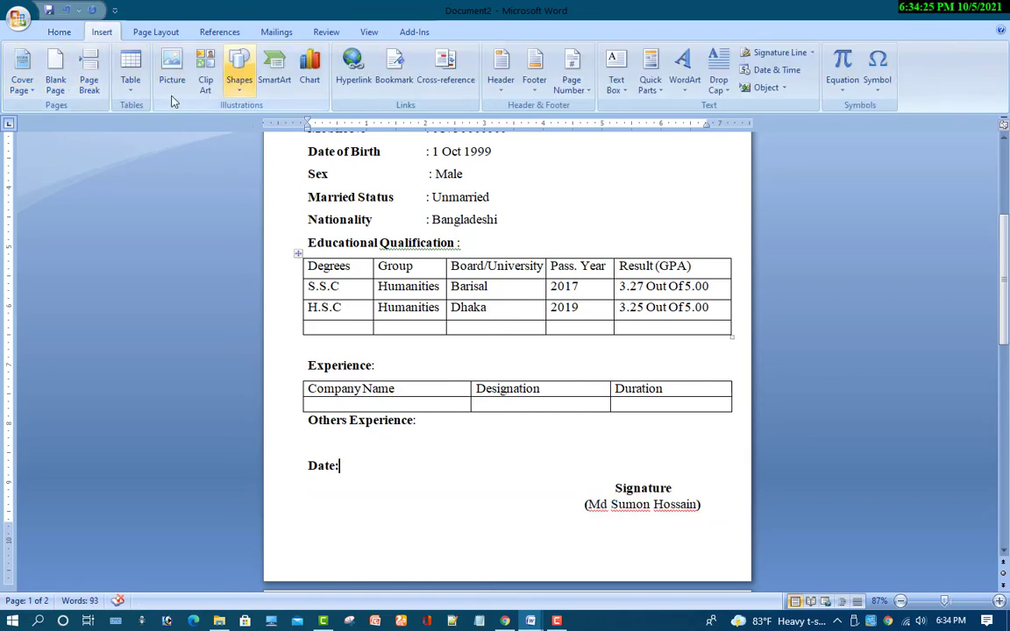
Draw a straight Line shape as the signing line above Signature.
left_click(240, 70)
left_click(232, 153)
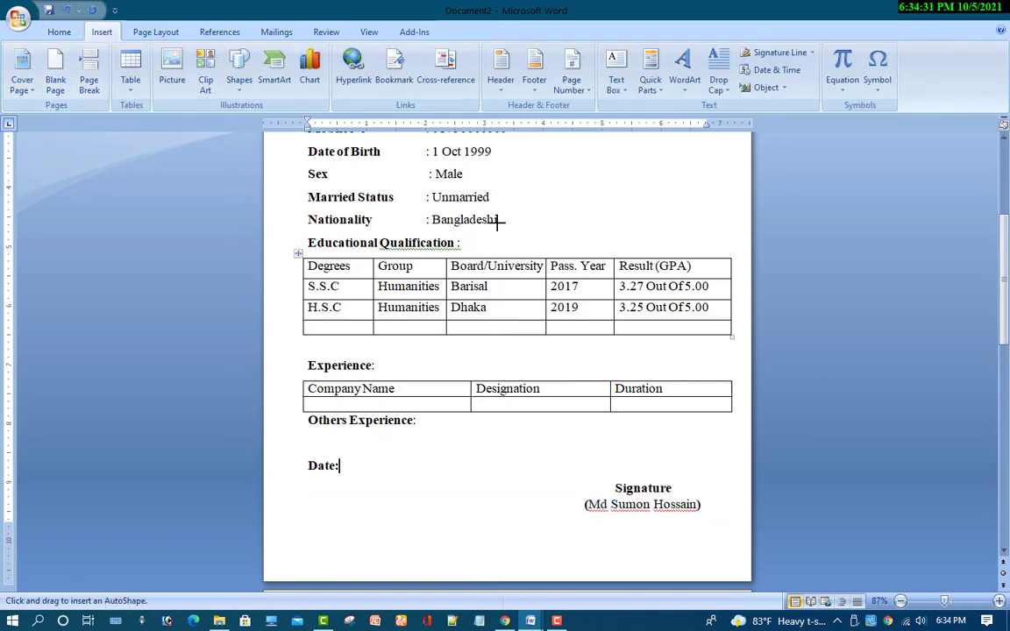
left_click(240, 74)
left_click(235, 123)
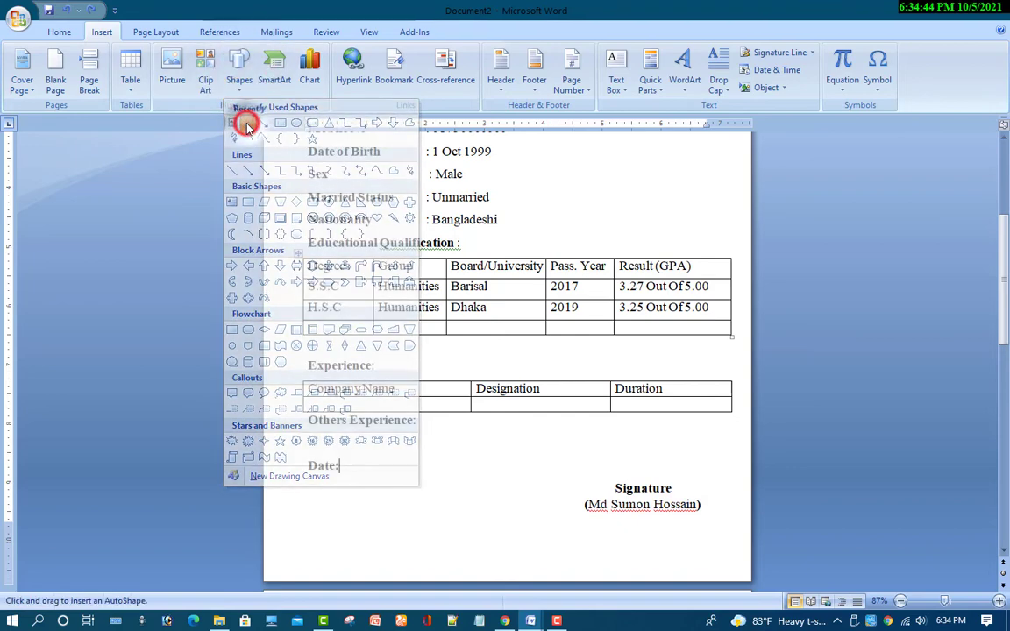
left_click_drag(581, 472, 711, 473)
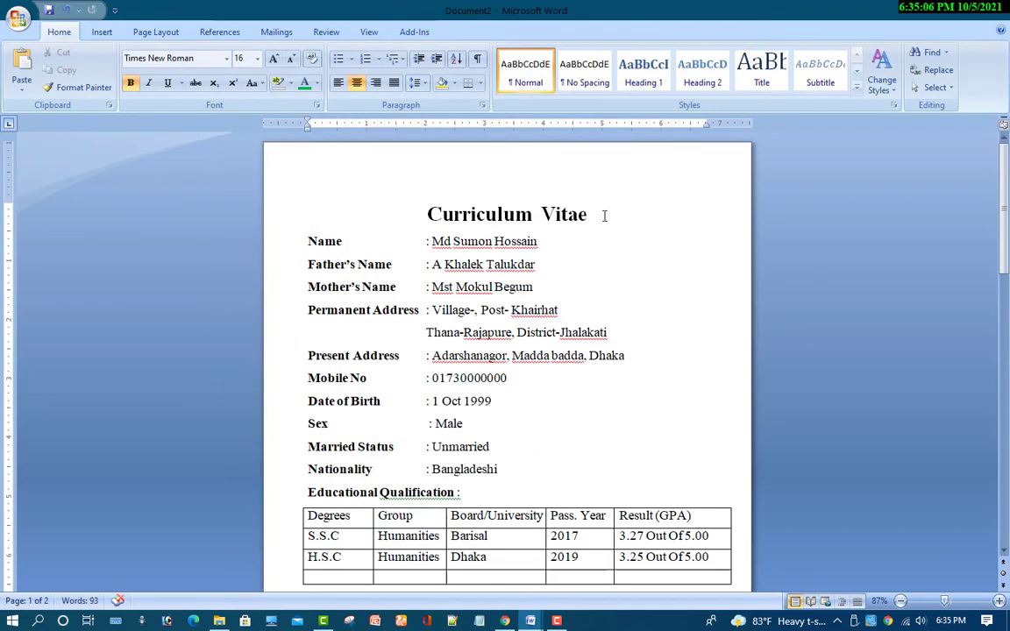
Check the Name and Father Name lines and scroll through the CV.
left_click_drag(603, 209, 667, 261)
left_click(665, 257)
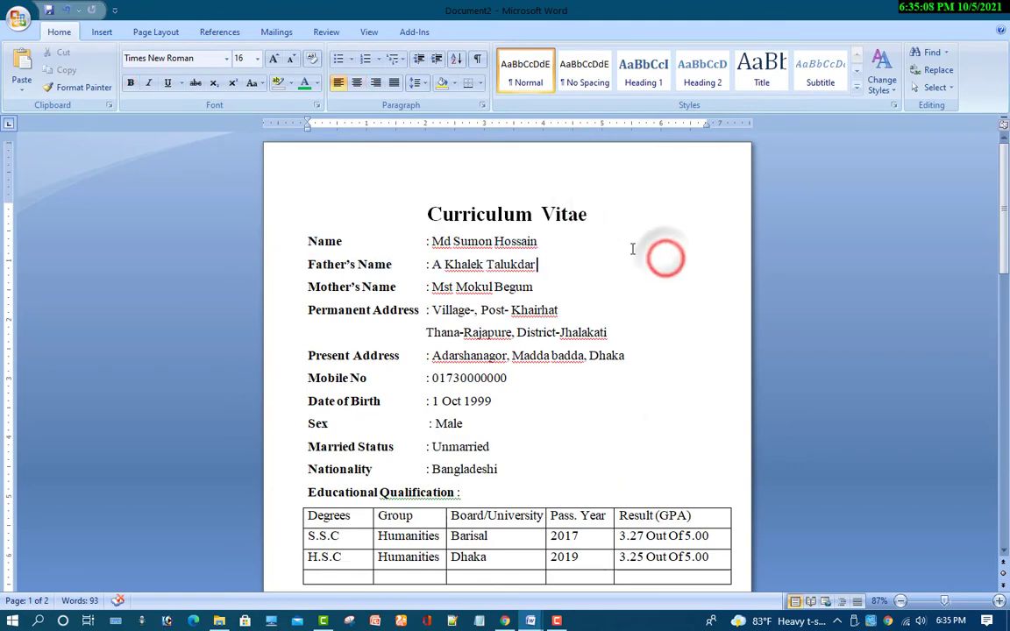
scroll(670, 313, "down", 3)
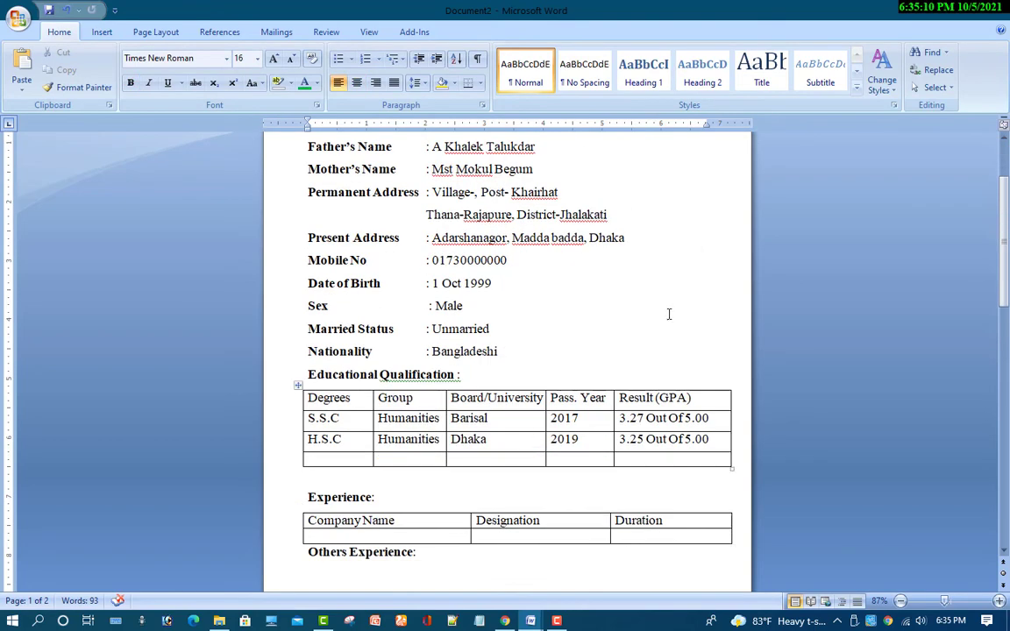
scroll(648, 254, "up", 3)
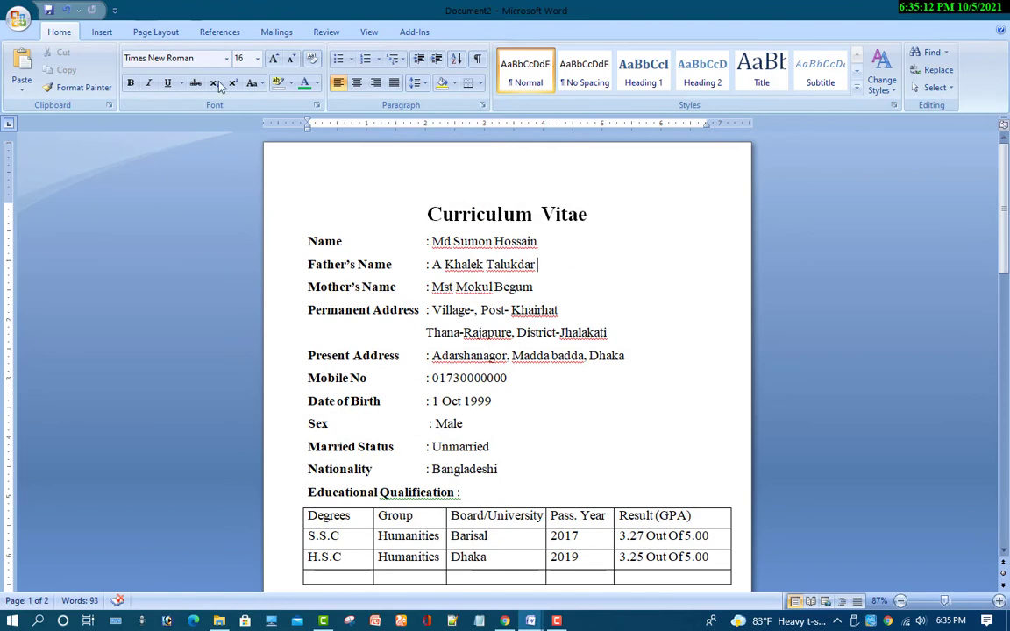
left_click(93, 33)
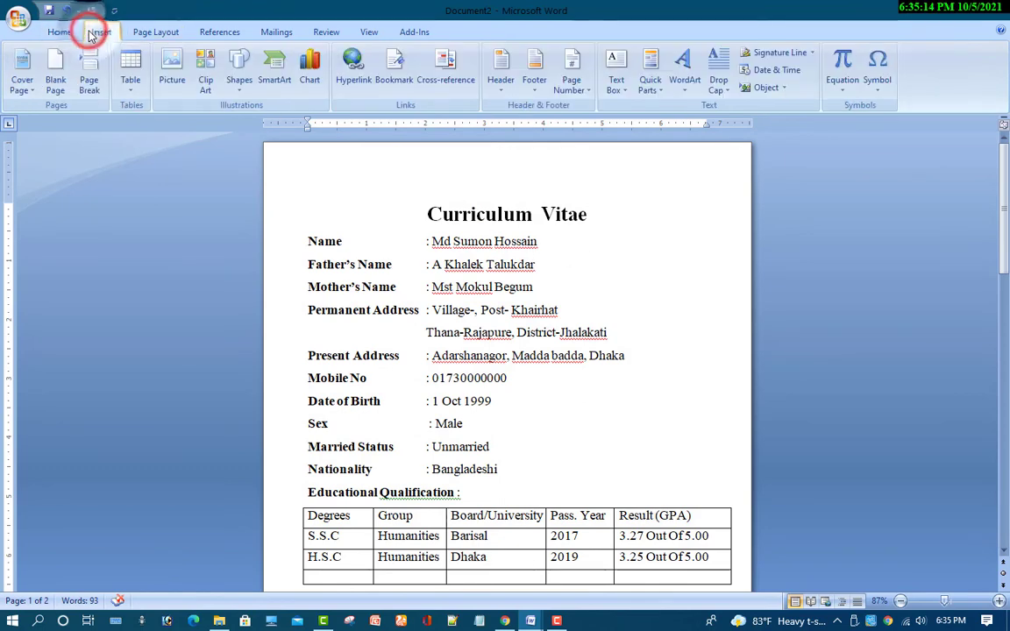
Insert the photo 1086 from the Downloads folder inline after the Name line.
left_click(174, 83)
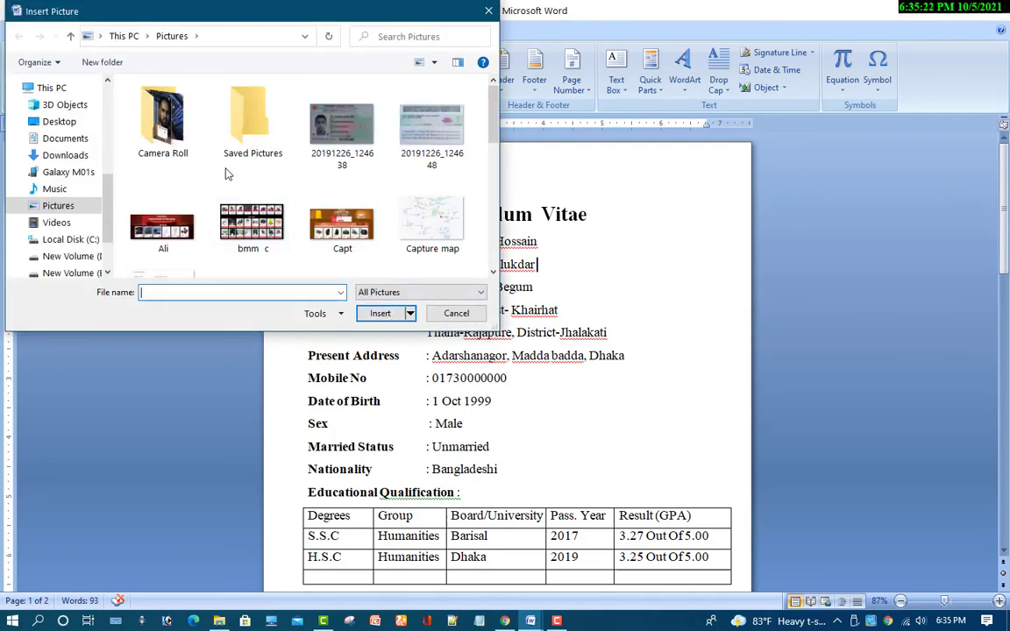
scroll(226, 173, "down", 5)
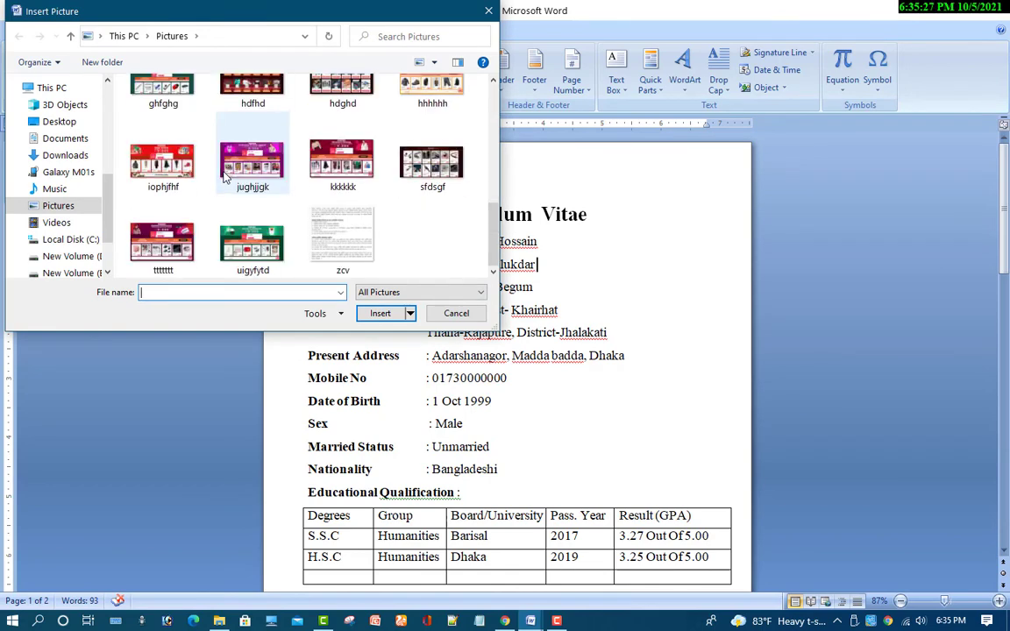
scroll(225, 173, "up", 1)
scroll(225, 174, "up", 3)
left_click(65, 155)
left_click(214, 112)
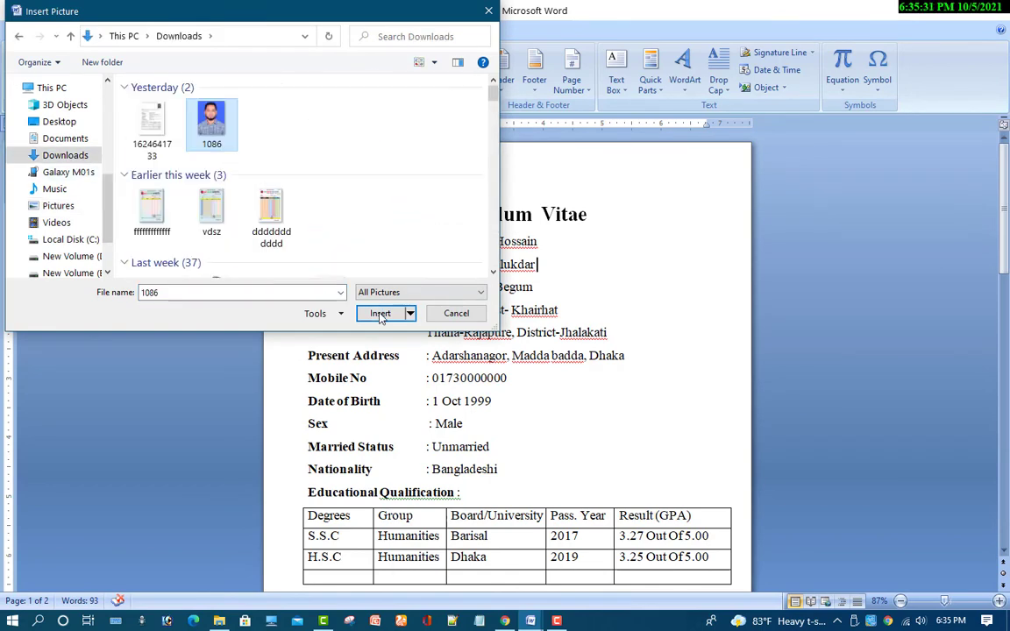
left_click(380, 313)
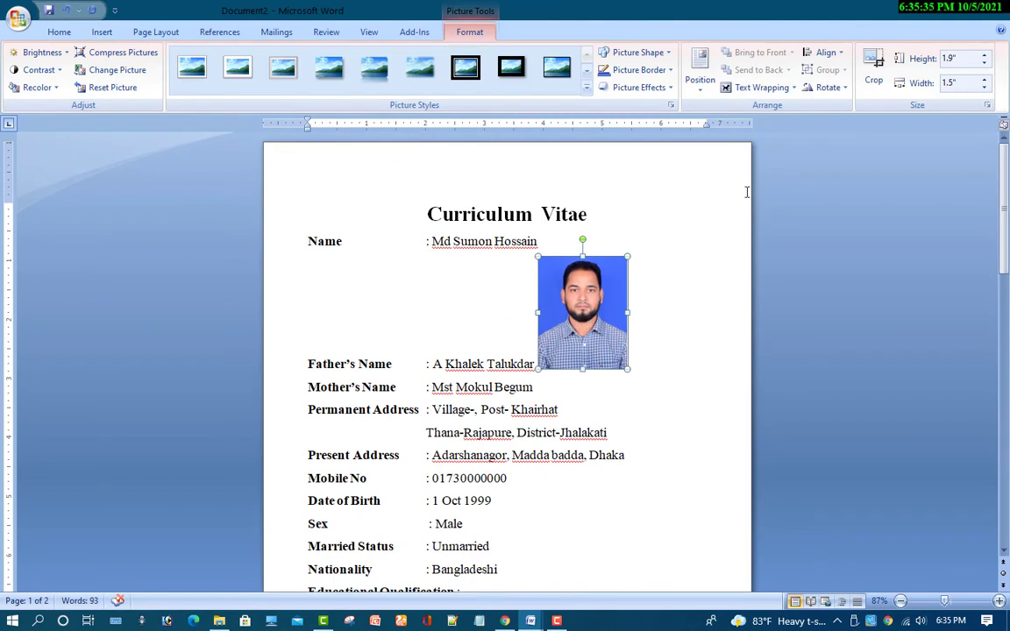
Float the photo with top-centre square wrapping and drag it to the page's top-right corner.
left_click(700, 86)
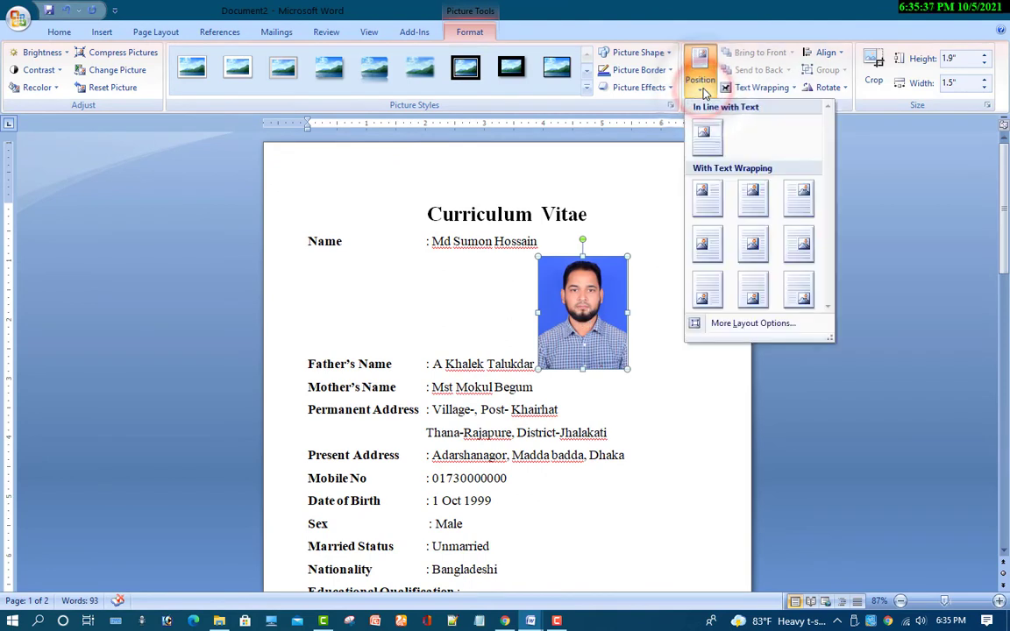
left_click(756, 201)
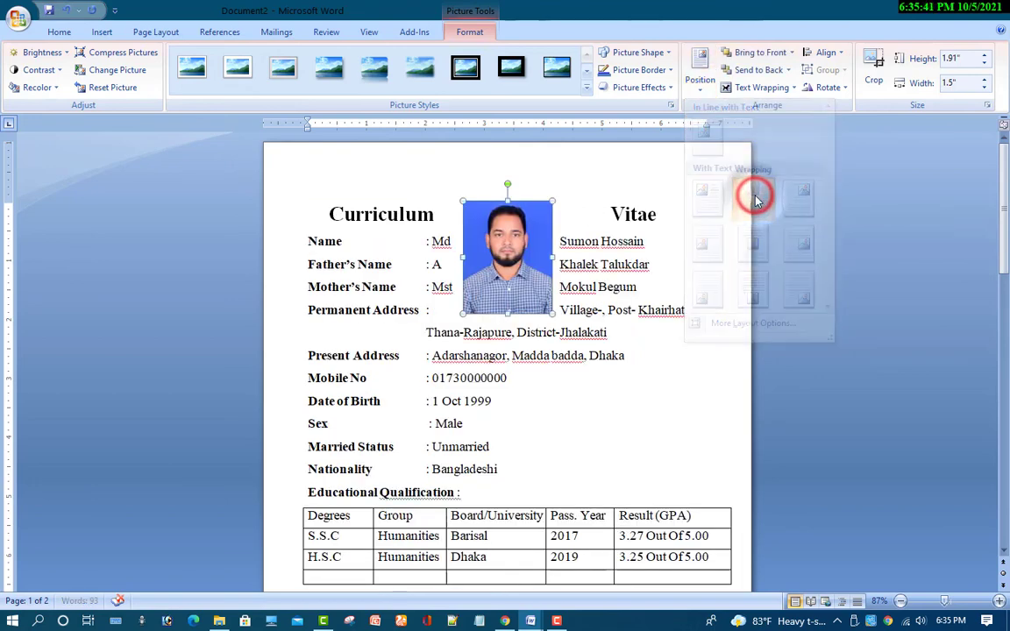
mouse_move(521, 266)
left_mouse_down()
mouse_move(672, 246)
mouse_move(680, 256)
left_mouse_up()
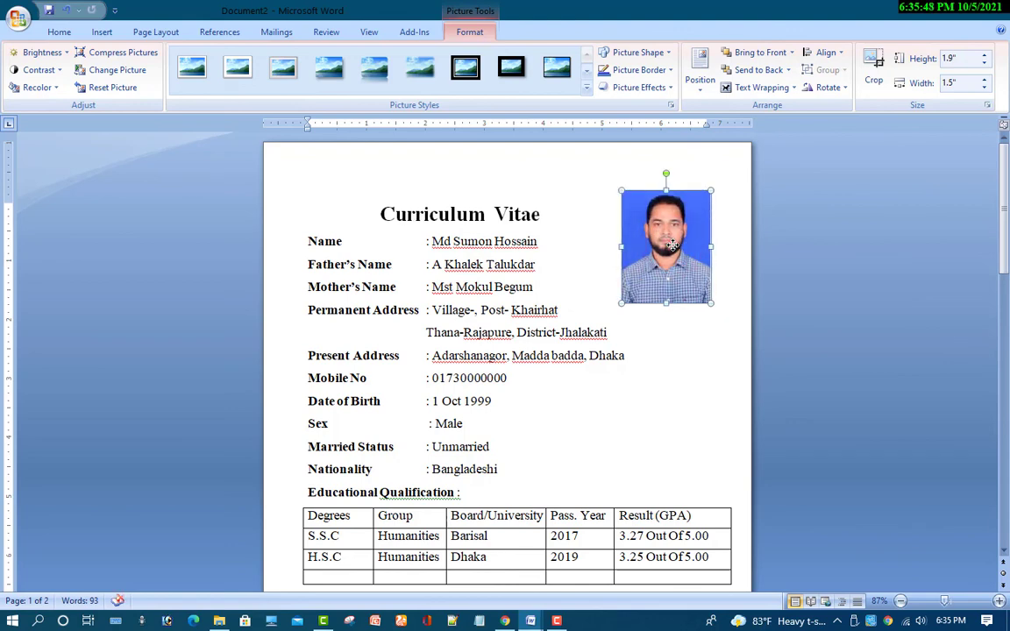
left_click(538, 463)
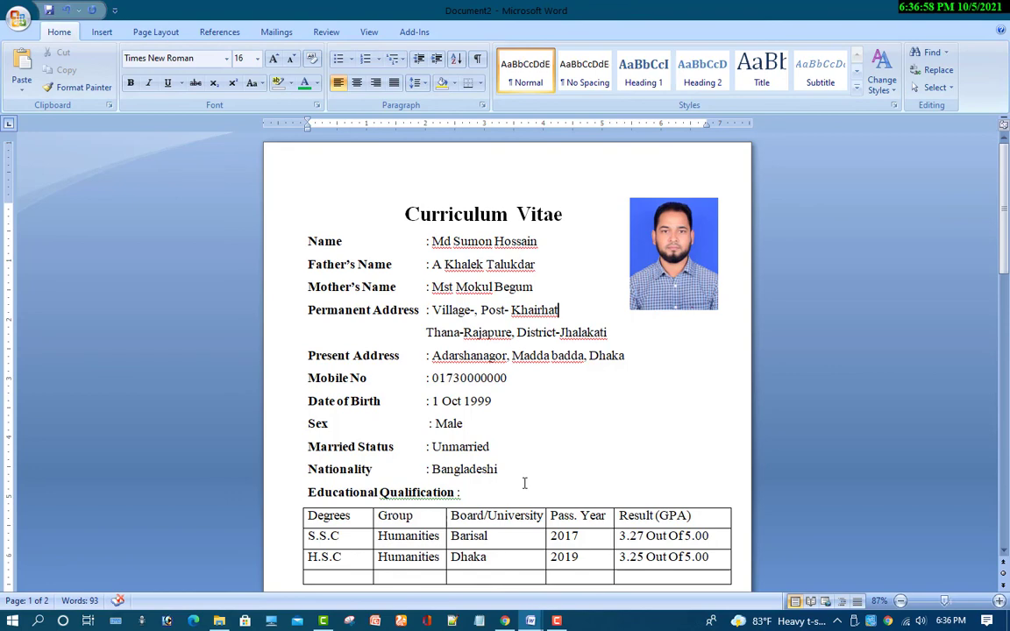